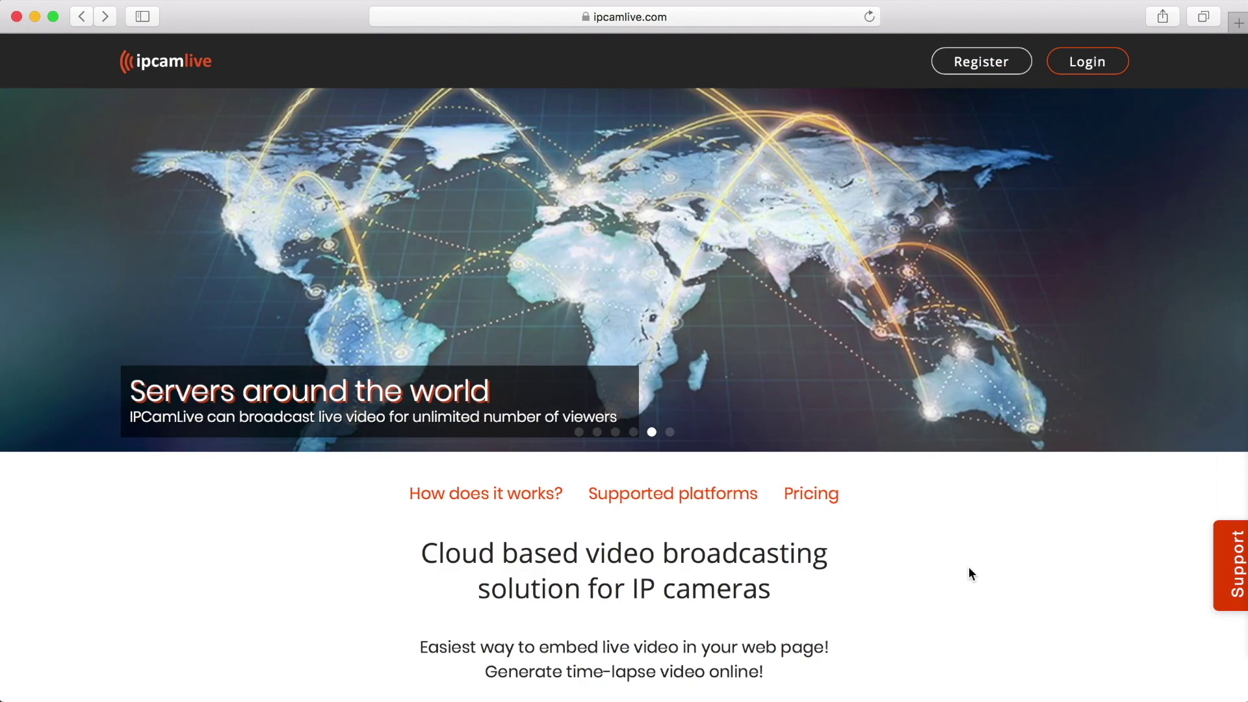
- Scroll the IPCamLive homepage past the demo stream, pricing and main features to the footer links
{"action": "scroll", "coordinate": [969, 569], "scroll_direction": "down", "scroll_amount": 1}
{"action": "scroll", "coordinate": [970, 569], "scroll_direction": "down", "scroll_amount": 2}
{"action": "scroll", "coordinate": [969, 569], "scroll_direction": "down", "scroll_amount": 2}
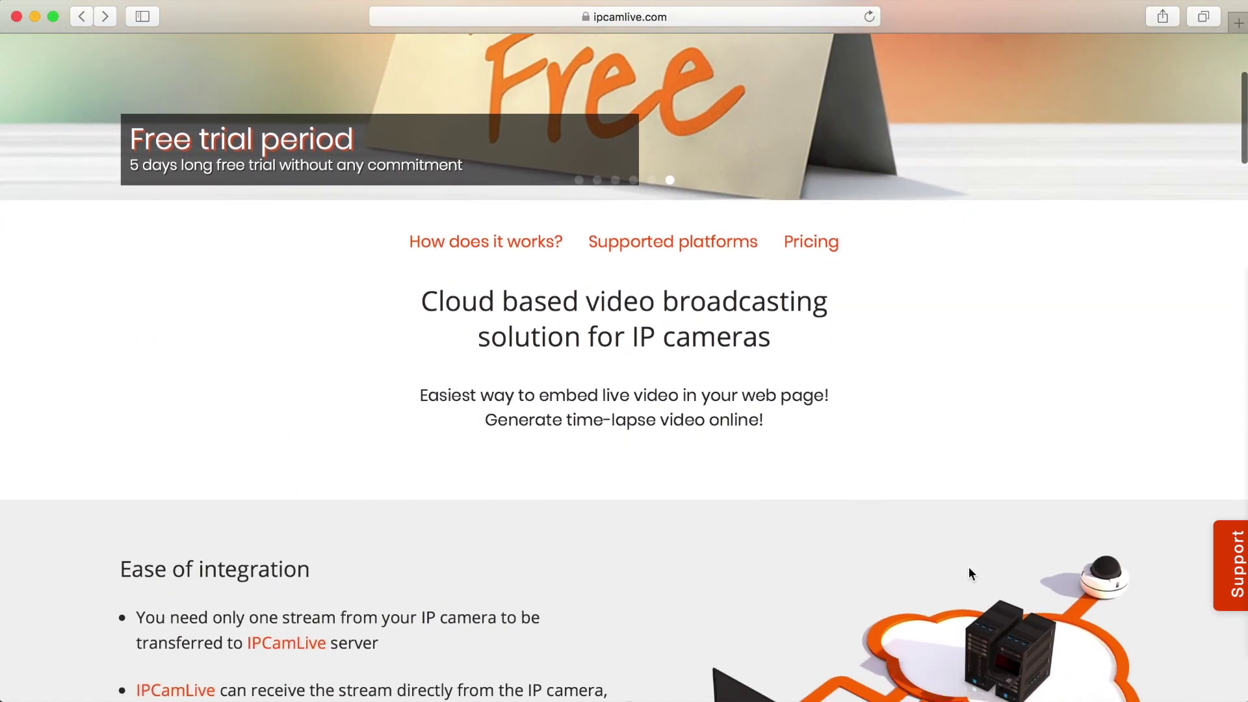
{"action": "scroll", "coordinate": [970, 573], "scroll_direction": "down", "scroll_amount": 3}
{"action": "scroll", "coordinate": [969, 572], "scroll_direction": "down", "scroll_amount": 2}
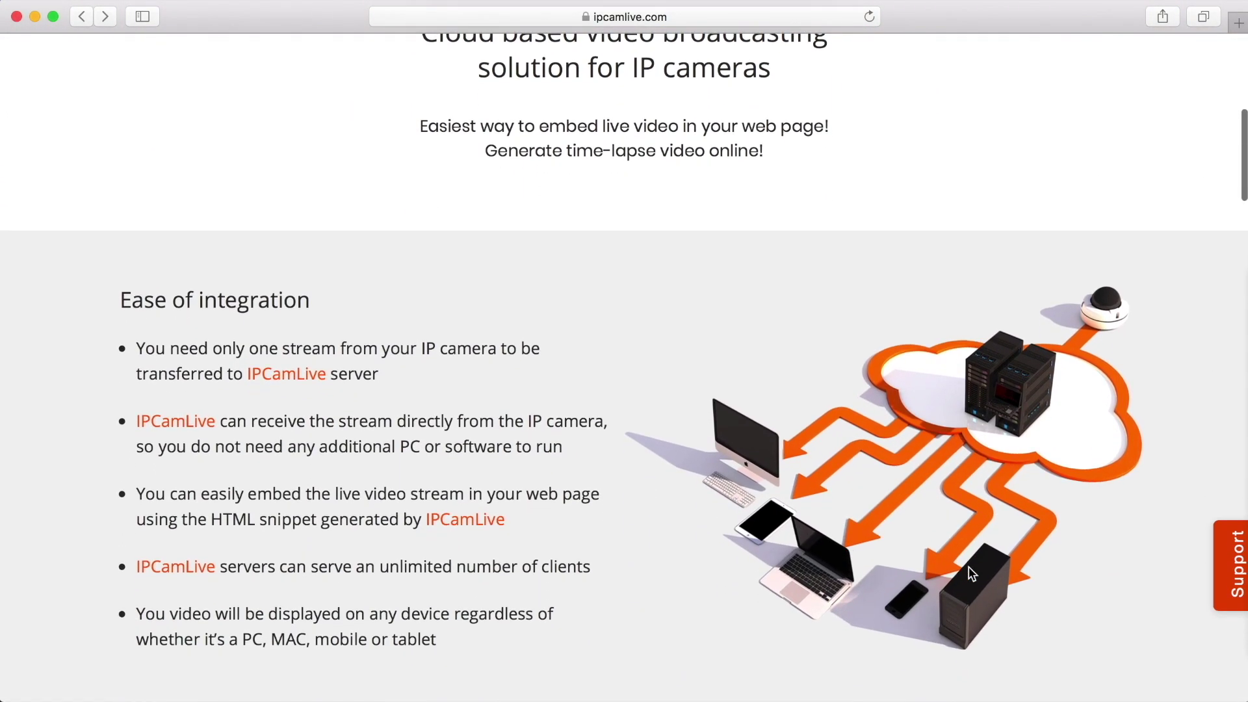
{"action": "scroll", "coordinate": [969, 574], "scroll_direction": "down", "scroll_amount": 1}
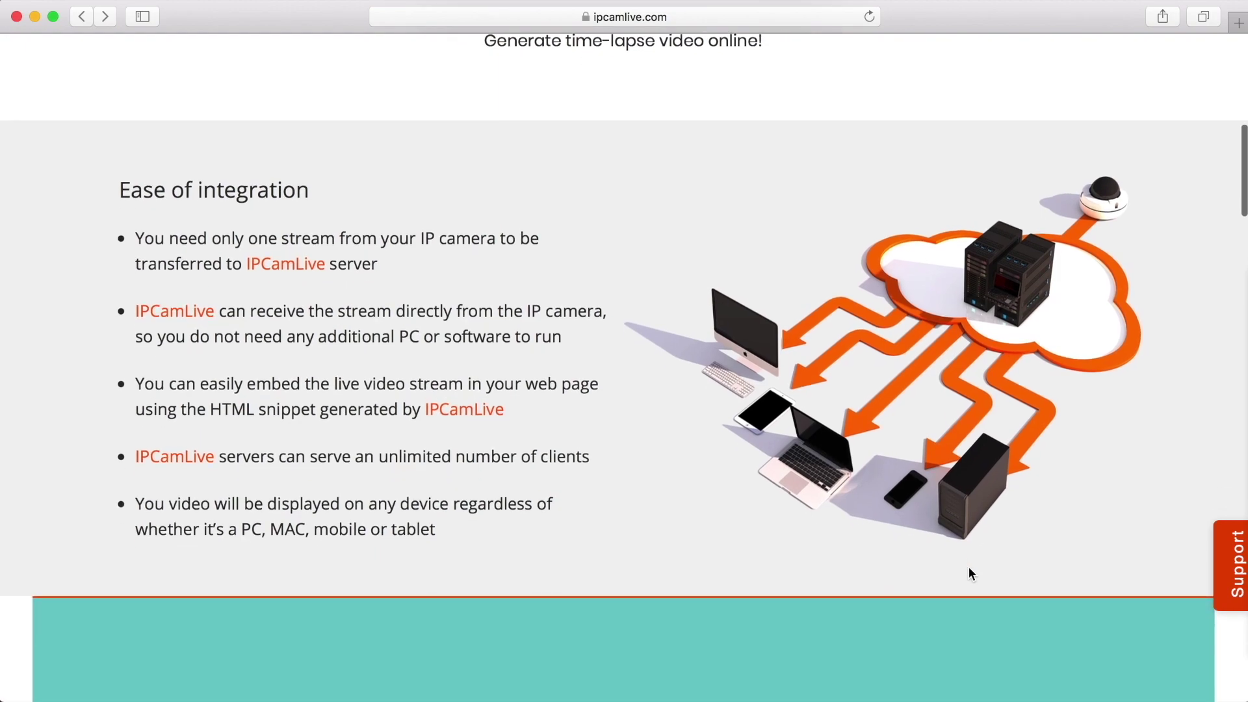
{"action": "scroll", "coordinate": [968, 572], "scroll_direction": "down", "scroll_amount": 1}
{"action": "scroll", "coordinate": [969, 572], "scroll_direction": "down", "scroll_amount": 2}
{"action": "scroll", "coordinate": [969, 572], "scroll_direction": "down", "scroll_amount": 2}
{"action": "scroll", "coordinate": [969, 573], "scroll_direction": "down", "scroll_amount": 2}
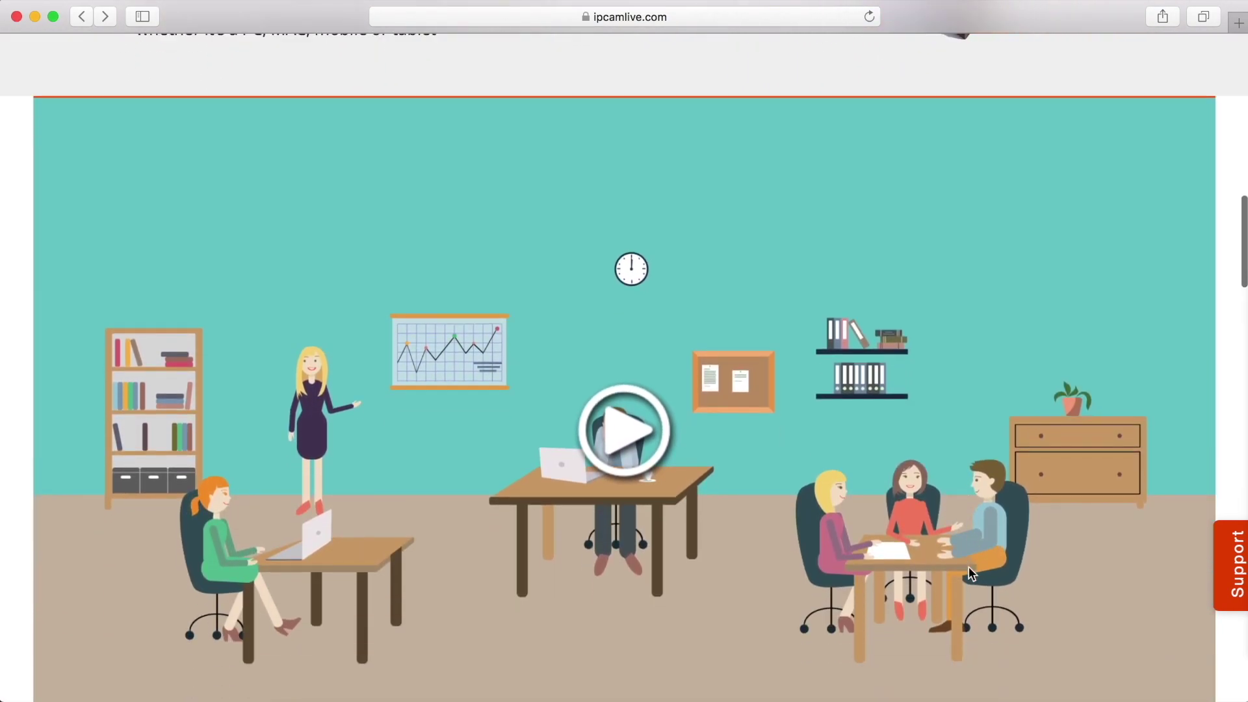
{"action": "scroll", "coordinate": [969, 572], "scroll_direction": "down", "scroll_amount": 3}
{"action": "scroll", "coordinate": [968, 573], "scroll_direction": "down", "scroll_amount": 2}
{"action": "scroll", "coordinate": [969, 572], "scroll_direction": "down", "scroll_amount": 2}
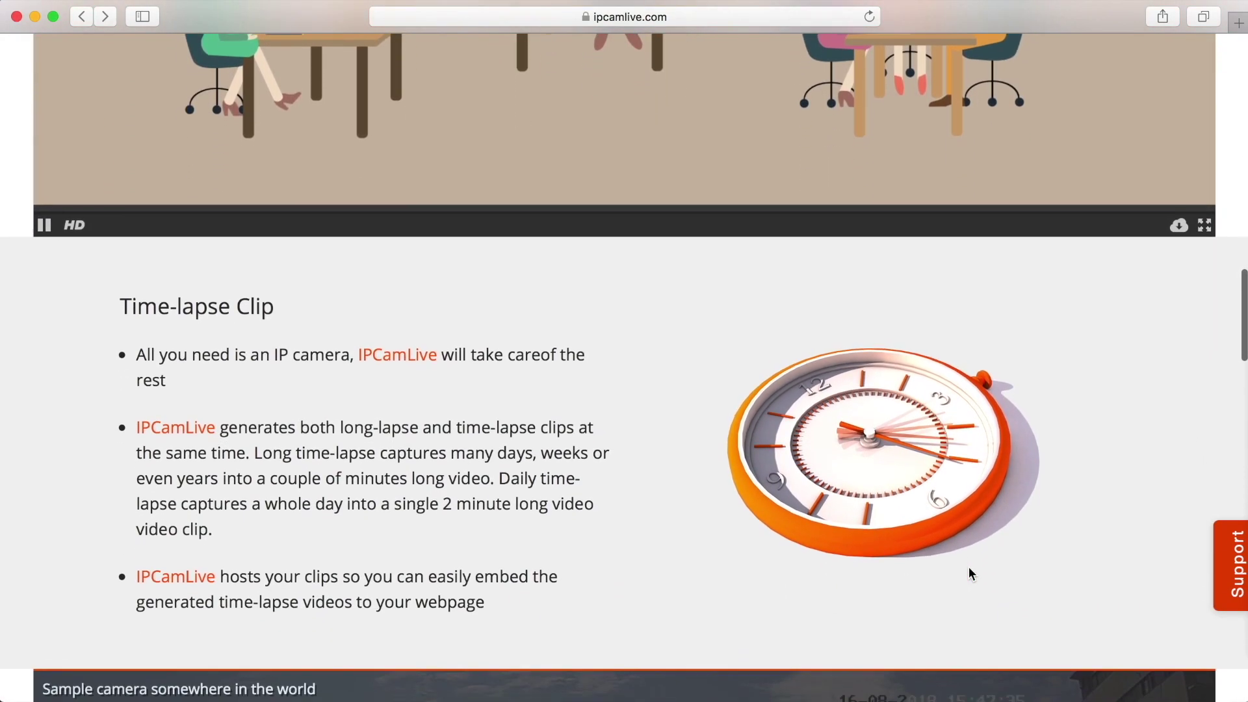
{"action": "scroll", "coordinate": [969, 572], "scroll_direction": "down", "scroll_amount": 1}
{"action": "scroll", "coordinate": [969, 572], "scroll_direction": "down", "scroll_amount": 1}
{"action": "scroll", "coordinate": [969, 572], "scroll_direction": "down", "scroll_amount": 1}
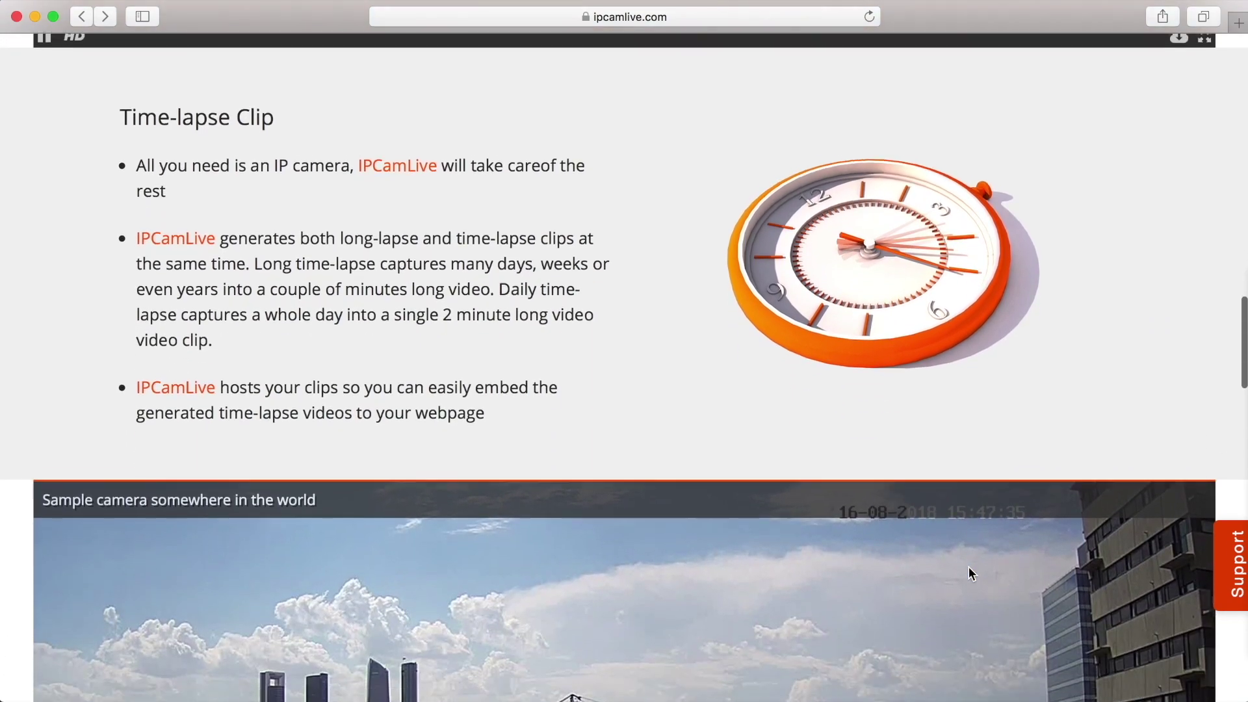
{"action": "scroll", "coordinate": [969, 569], "scroll_direction": "down", "scroll_amount": 1}
{"action": "scroll", "coordinate": [969, 569], "scroll_direction": "down", "scroll_amount": 1}
{"action": "scroll", "coordinate": [969, 569], "scroll_direction": "down", "scroll_amount": 2}
{"action": "scroll", "coordinate": [969, 569], "scroll_direction": "down", "scroll_amount": 1}
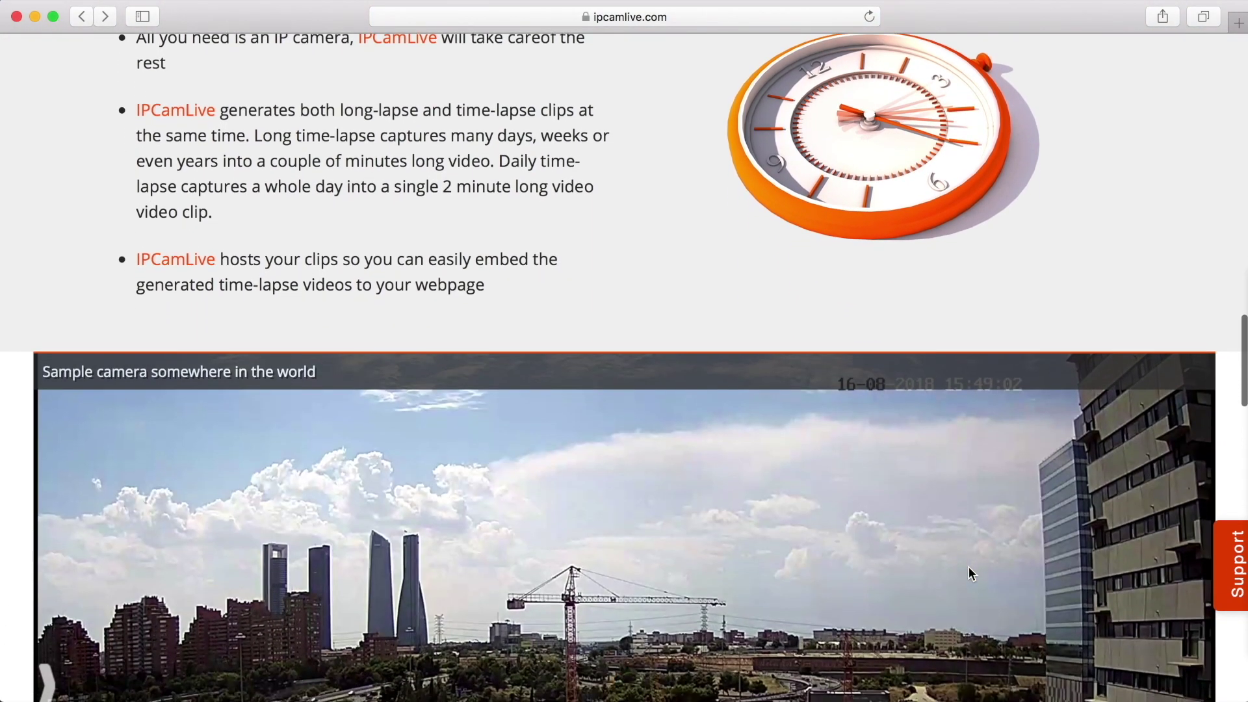
{"action": "scroll", "coordinate": [968, 570], "scroll_direction": "down", "scroll_amount": 1}
{"action": "scroll", "coordinate": [969, 571], "scroll_direction": "down", "scroll_amount": 1}
{"action": "scroll", "coordinate": [969, 570], "scroll_direction": "down", "scroll_amount": 1}
{"action": "scroll", "coordinate": [969, 571], "scroll_direction": "down", "scroll_amount": 1}
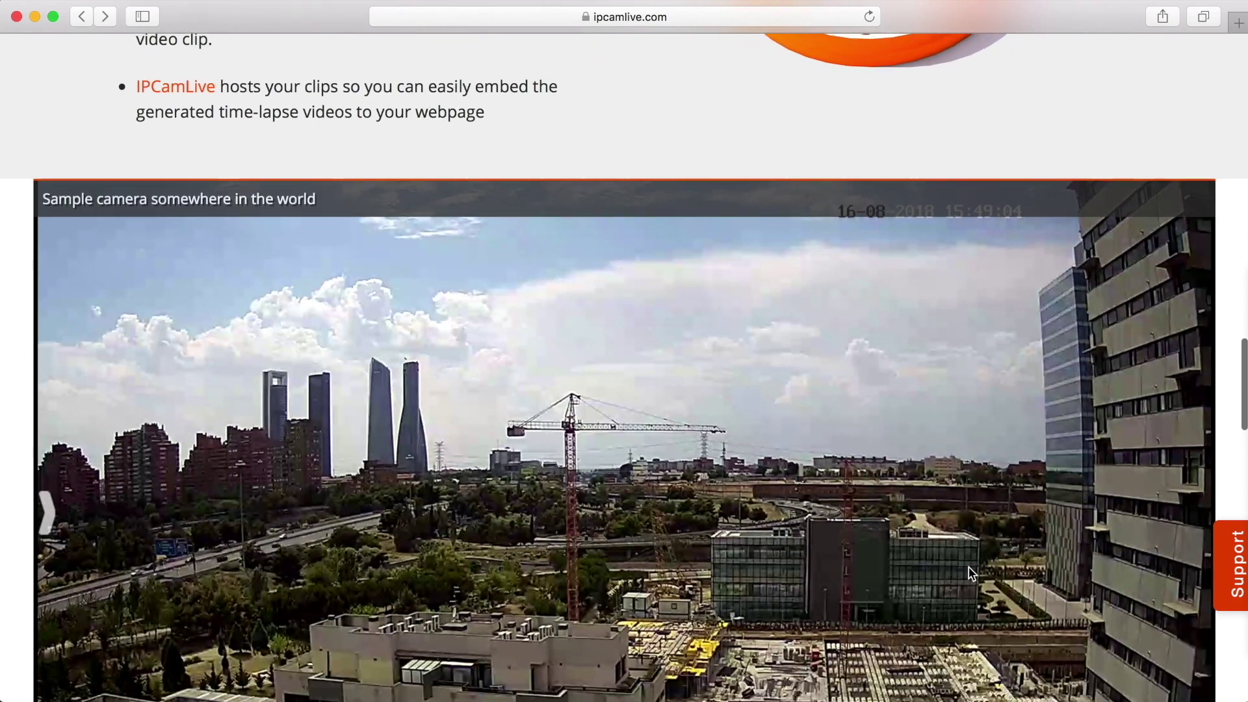
{"action": "scroll", "coordinate": [971, 574], "scroll_direction": "down", "scroll_amount": 1}
{"action": "scroll", "coordinate": [970, 574], "scroll_direction": "down", "scroll_amount": 2}
{"action": "scroll", "coordinate": [971, 573], "scroll_direction": "down", "scroll_amount": 1}
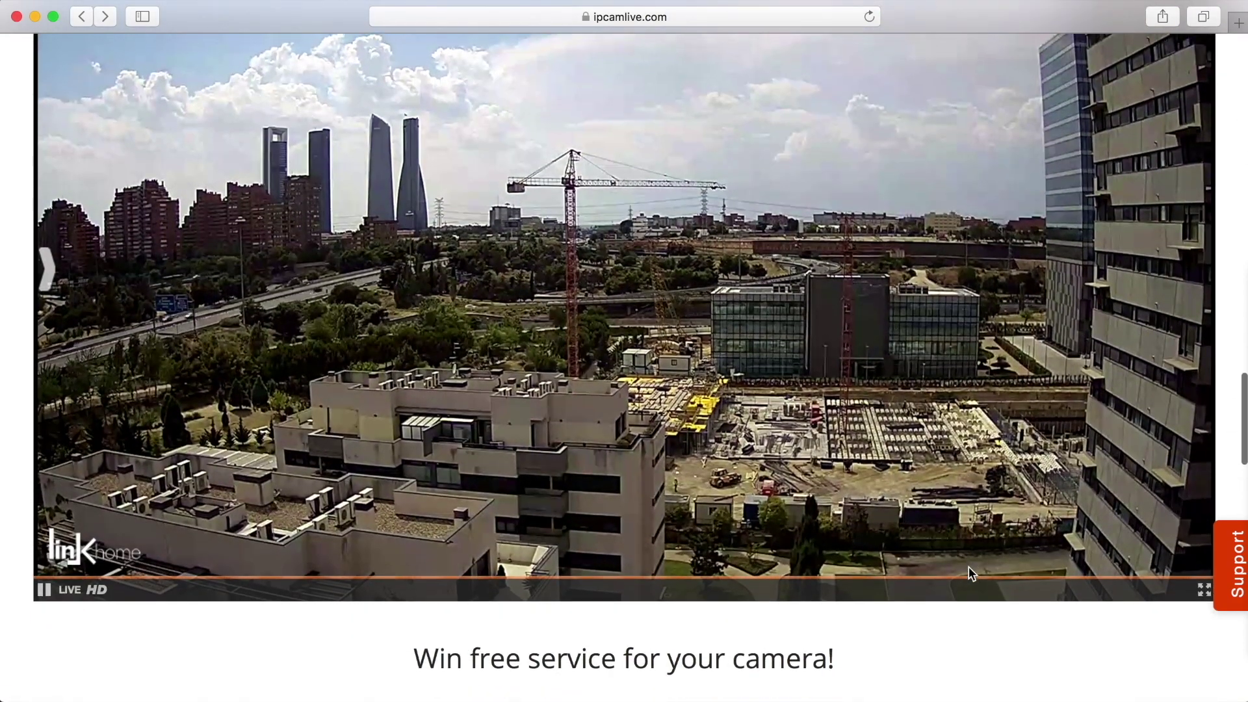
{"action": "scroll", "coordinate": [968, 567], "scroll_direction": "down", "scroll_amount": 1}
{"action": "scroll", "coordinate": [968, 567], "scroll_direction": "down", "scroll_amount": 1}
{"action": "scroll", "coordinate": [969, 567], "scroll_direction": "down", "scroll_amount": 2}
{"action": "scroll", "coordinate": [969, 567], "scroll_direction": "down", "scroll_amount": 1}
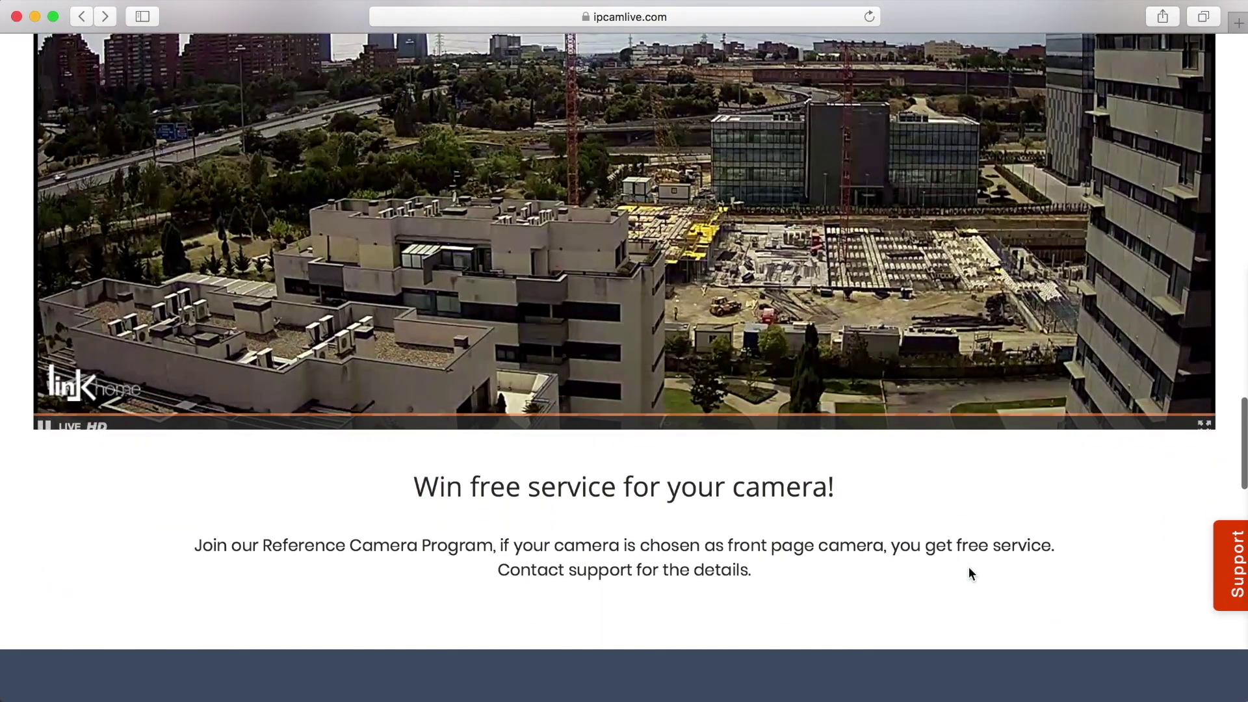
{"action": "scroll", "coordinate": [969, 568], "scroll_direction": "down", "scroll_amount": 1}
{"action": "scroll", "coordinate": [968, 568], "scroll_direction": "down", "scroll_amount": 1}
{"action": "scroll", "coordinate": [969, 569], "scroll_direction": "down", "scroll_amount": 1}
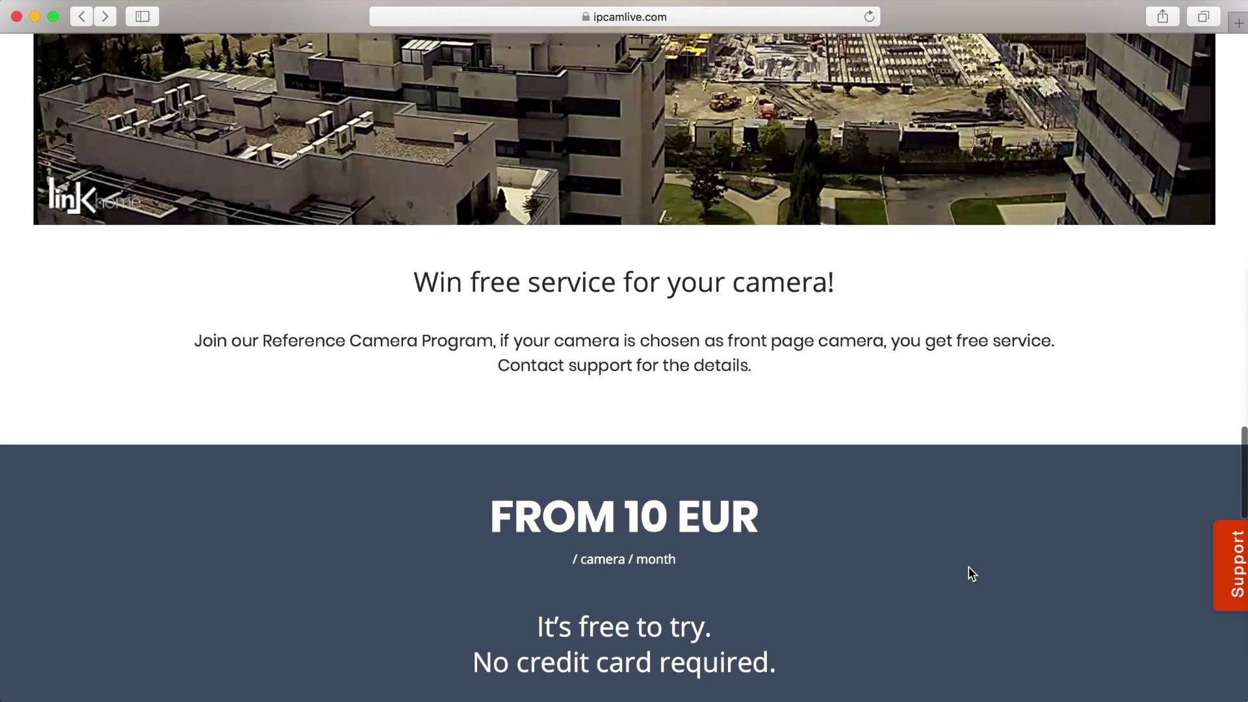
{"action": "scroll", "coordinate": [968, 567], "scroll_direction": "down", "scroll_amount": 1}
{"action": "scroll", "coordinate": [968, 567], "scroll_direction": "down", "scroll_amount": 1}
{"action": "scroll", "coordinate": [968, 567], "scroll_direction": "down", "scroll_amount": 1}
{"action": "scroll", "coordinate": [968, 567], "scroll_direction": "down", "scroll_amount": 1}
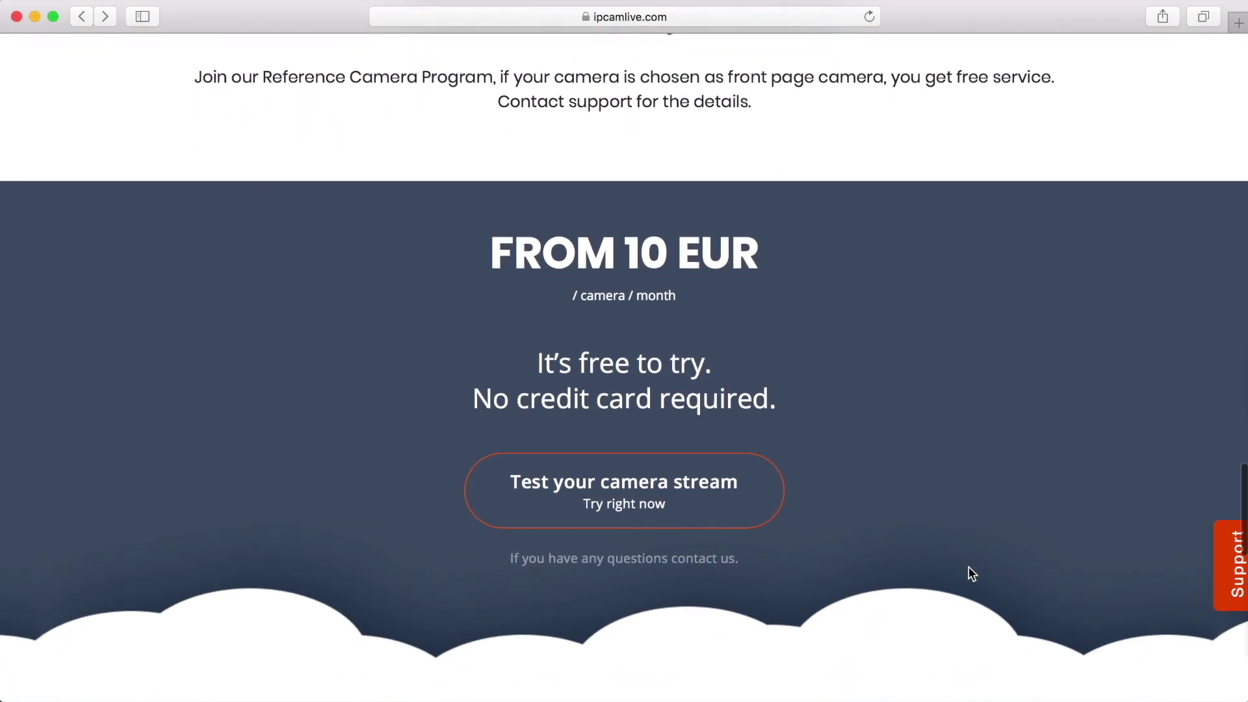
{"action": "scroll", "coordinate": [971, 573], "scroll_direction": "down", "scroll_amount": 1}
{"action": "scroll", "coordinate": [971, 574], "scroll_direction": "down", "scroll_amount": 1}
{"action": "scroll", "coordinate": [971, 574], "scroll_direction": "down", "scroll_amount": 2}
{"action": "scroll", "coordinate": [971, 574], "scroll_direction": "down", "scroll_amount": 1}
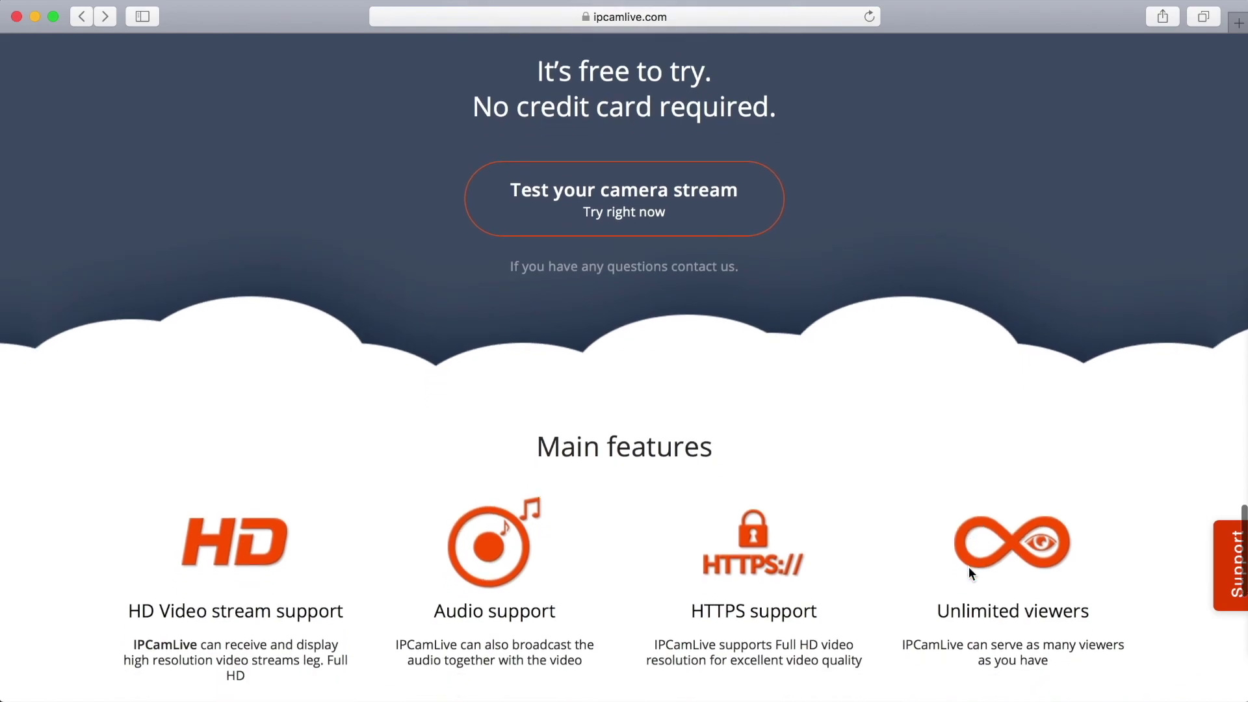
{"action": "scroll", "coordinate": [969, 567], "scroll_direction": "down", "scroll_amount": 1}
{"action": "scroll", "coordinate": [969, 567], "scroll_direction": "down", "scroll_amount": 2}
{"action": "scroll", "coordinate": [969, 567], "scroll_direction": "down", "scroll_amount": 1}
{"action": "scroll", "coordinate": [968, 567], "scroll_direction": "down", "scroll_amount": 1}
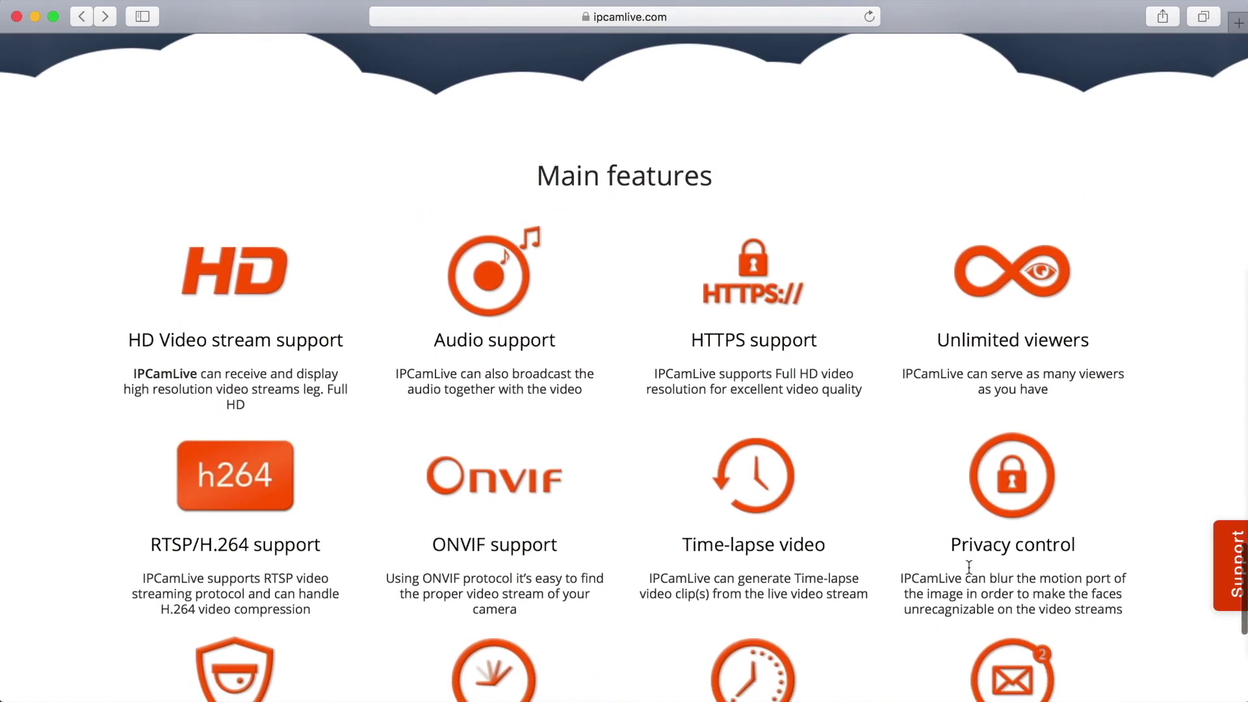
{"action": "scroll", "coordinate": [968, 567], "scroll_direction": "down", "scroll_amount": 2}
{"action": "scroll", "coordinate": [969, 567], "scroll_direction": "down", "scroll_amount": 1}
{"action": "scroll", "coordinate": [969, 567], "scroll_direction": "down", "scroll_amount": 1}
{"action": "scroll", "coordinate": [969, 567], "scroll_direction": "down", "scroll_amount": 1}
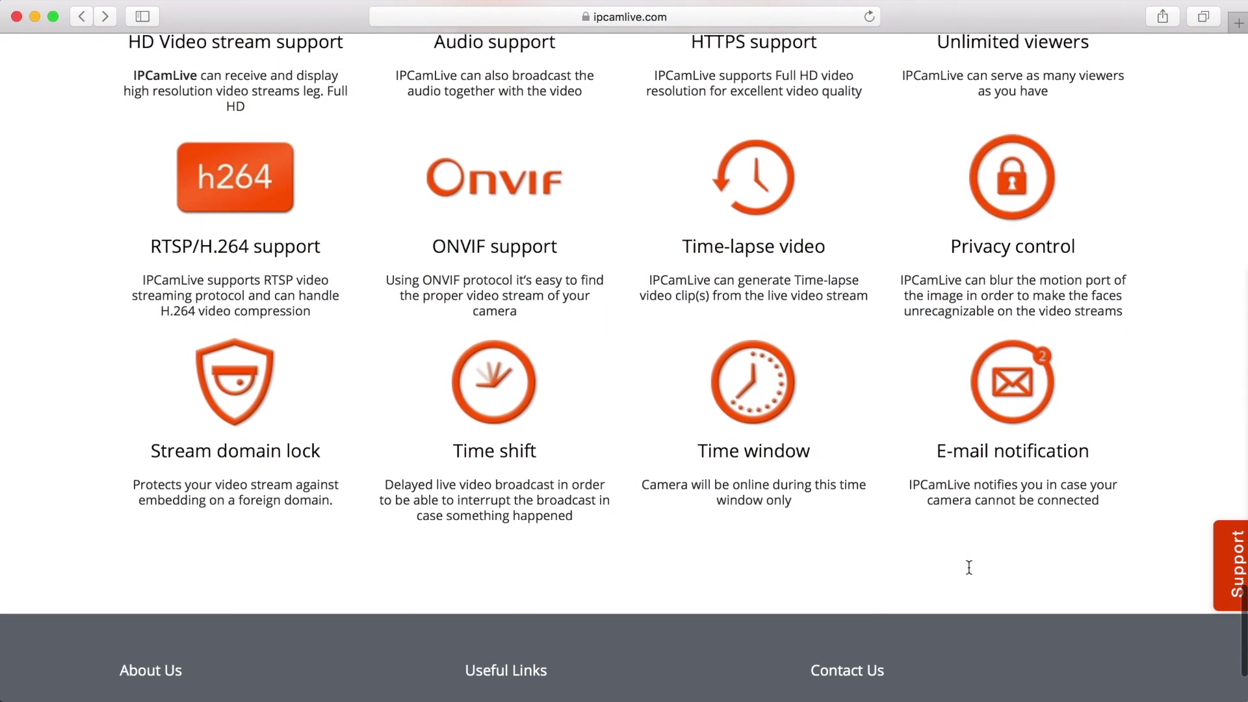
{"action": "scroll", "coordinate": [969, 567], "scroll_direction": "down", "scroll_amount": 1}
{"action": "scroll", "coordinate": [968, 567], "scroll_direction": "down", "scroll_amount": 1}
{"action": "scroll", "coordinate": [969, 567], "scroll_direction": "down", "scroll_amount": 2}
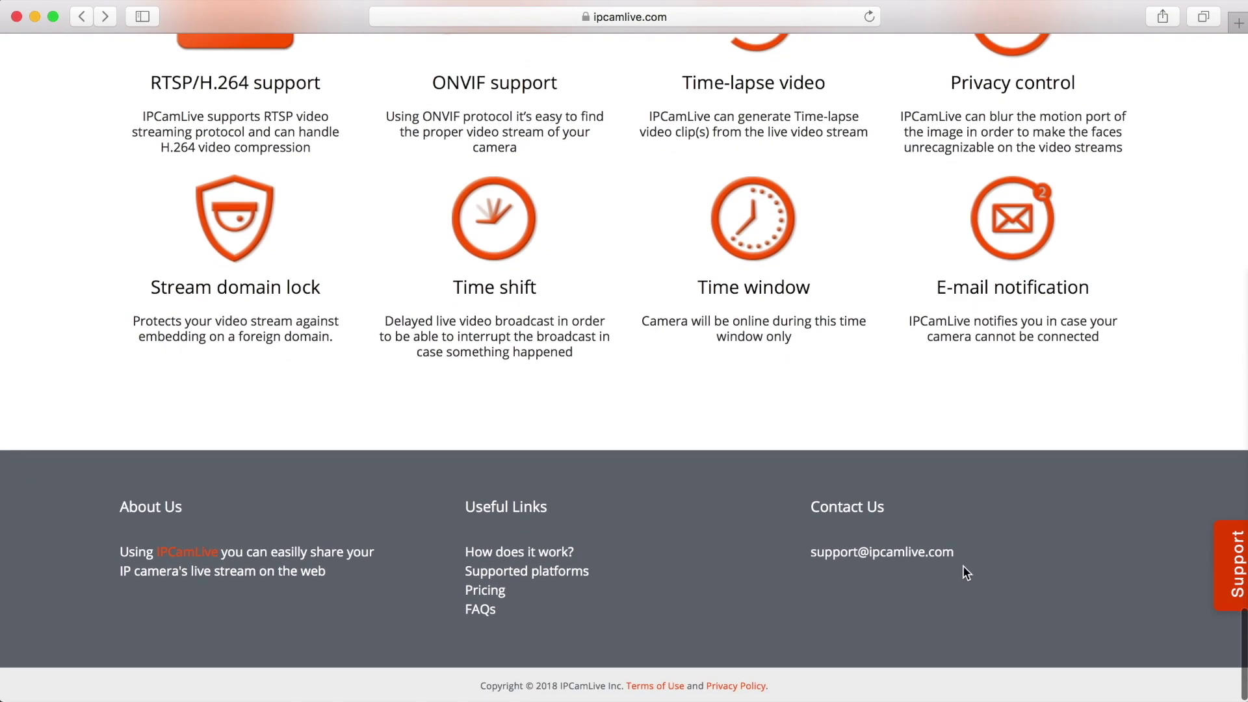
- Open the 'How does it work?' page and read down through its integration and time-lapse sections
{"action": "left_click", "coordinate": [566, 552]}
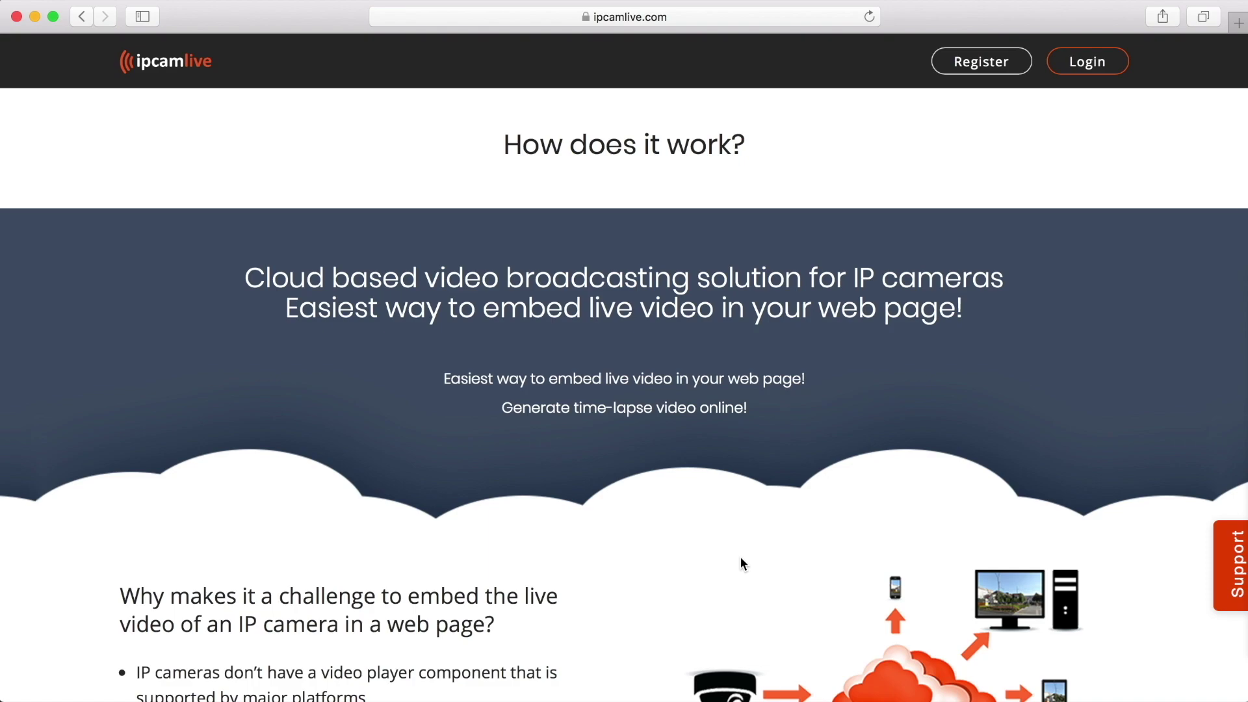
{"action": "scroll", "coordinate": [743, 563], "scroll_direction": "down", "scroll_amount": 1}
{"action": "scroll", "coordinate": [744, 563], "scroll_direction": "down", "scroll_amount": 1}
{"action": "scroll", "coordinate": [743, 563], "scroll_direction": "down", "scroll_amount": 1}
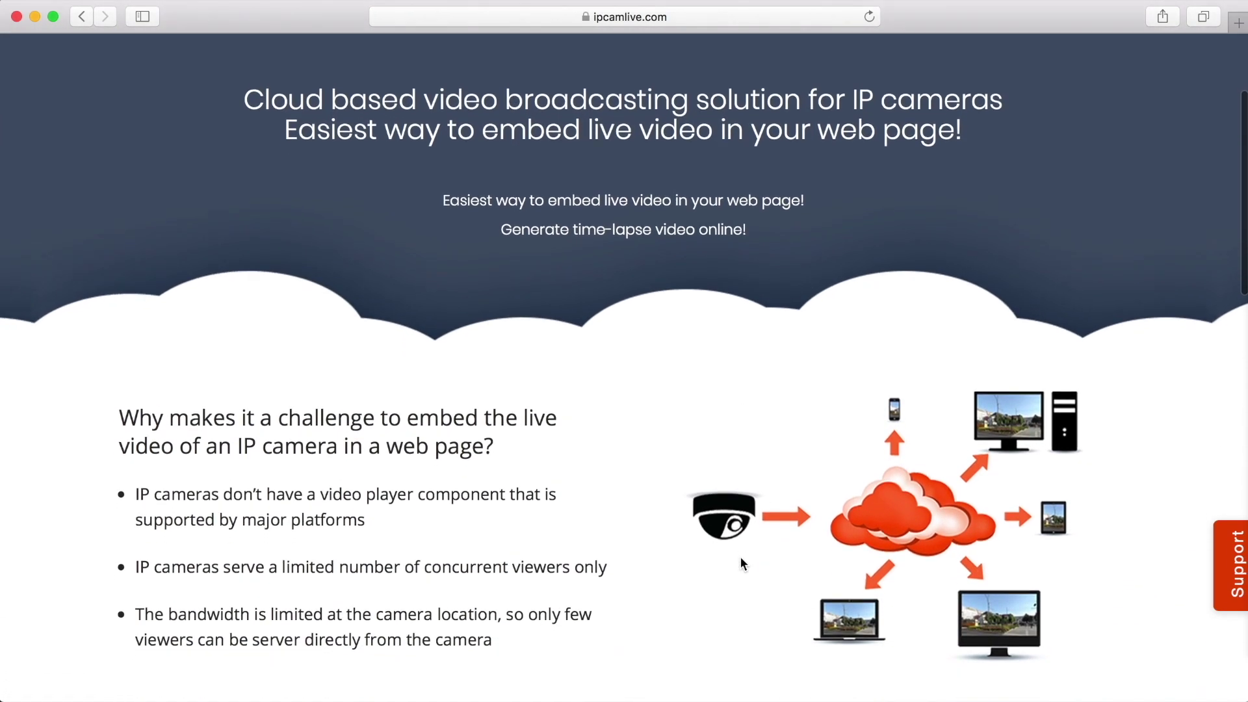
{"action": "scroll", "coordinate": [743, 563], "scroll_direction": "down", "scroll_amount": 1}
{"action": "scroll", "coordinate": [743, 563], "scroll_direction": "down", "scroll_amount": 1}
{"action": "scroll", "coordinate": [743, 563], "scroll_direction": "down", "scroll_amount": 1}
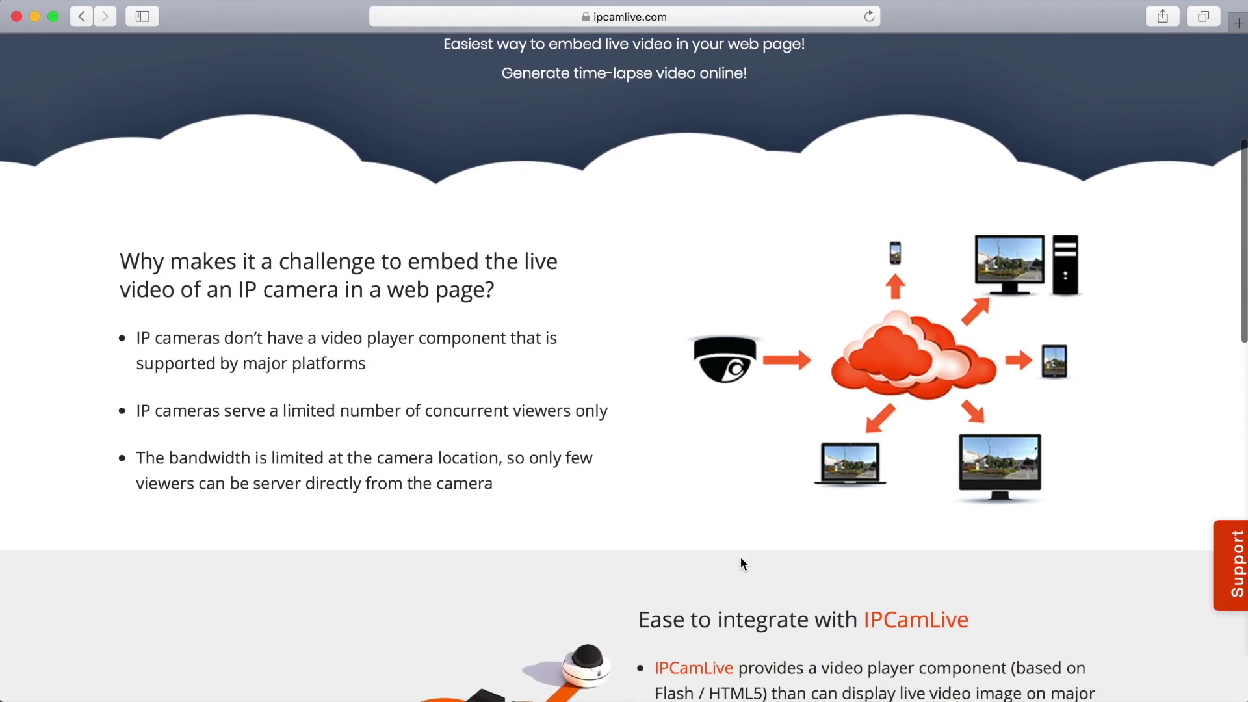
{"action": "scroll", "coordinate": [741, 558], "scroll_direction": "down", "scroll_amount": 1}
{"action": "scroll", "coordinate": [741, 558], "scroll_direction": "down", "scroll_amount": 2}
{"action": "scroll", "coordinate": [741, 558], "scroll_direction": "down", "scroll_amount": 1}
{"action": "scroll", "coordinate": [741, 558], "scroll_direction": "down", "scroll_amount": 1}
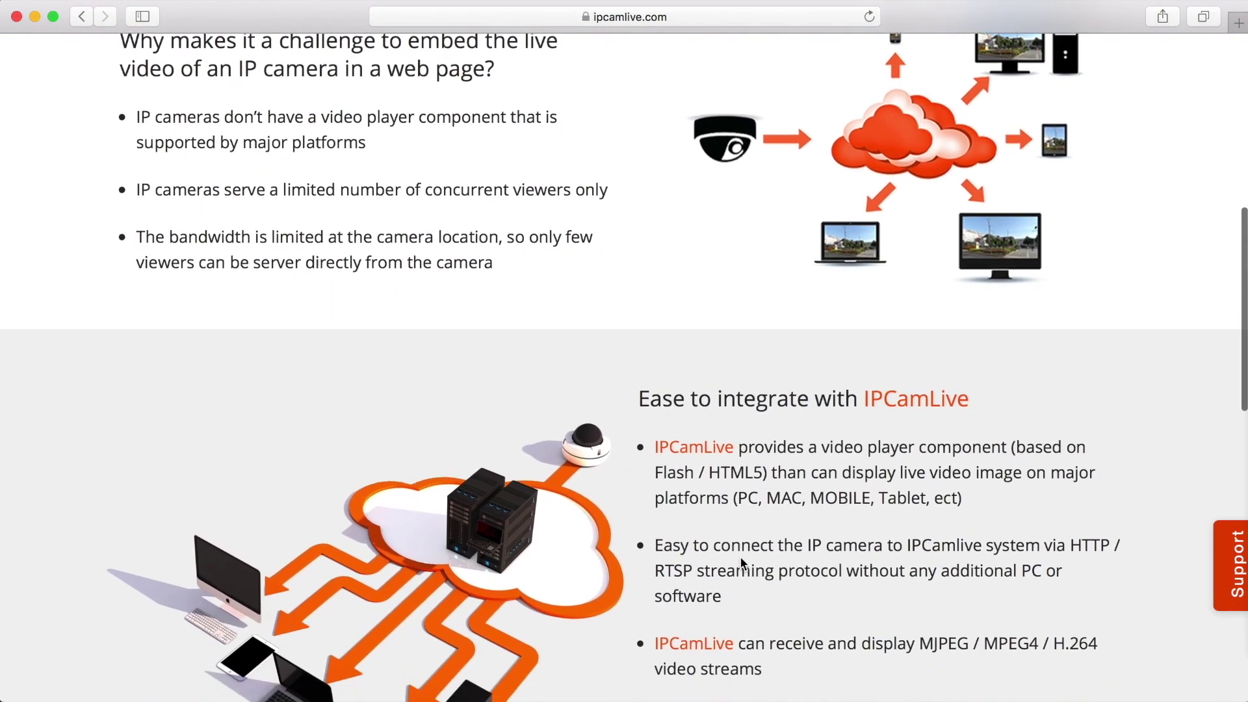
{"action": "scroll", "coordinate": [742, 560], "scroll_direction": "down", "scroll_amount": 2}
{"action": "scroll", "coordinate": [742, 561], "scroll_direction": "down", "scroll_amount": 1}
{"action": "scroll", "coordinate": [742, 561], "scroll_direction": "down", "scroll_amount": 3}
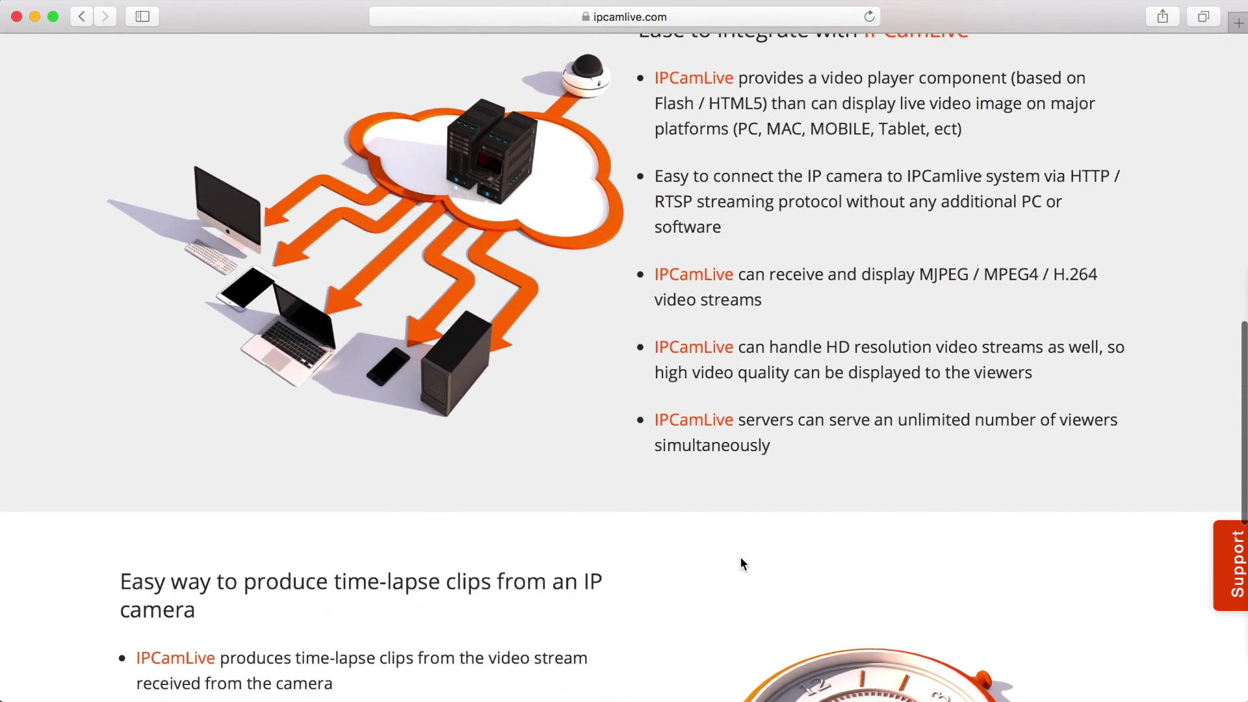
{"action": "scroll", "coordinate": [741, 558], "scroll_direction": "down", "scroll_amount": 2}
{"action": "scroll", "coordinate": [742, 557], "scroll_direction": "down", "scroll_amount": 1}
{"action": "scroll", "coordinate": [741, 558], "scroll_direction": "down", "scroll_amount": 2}
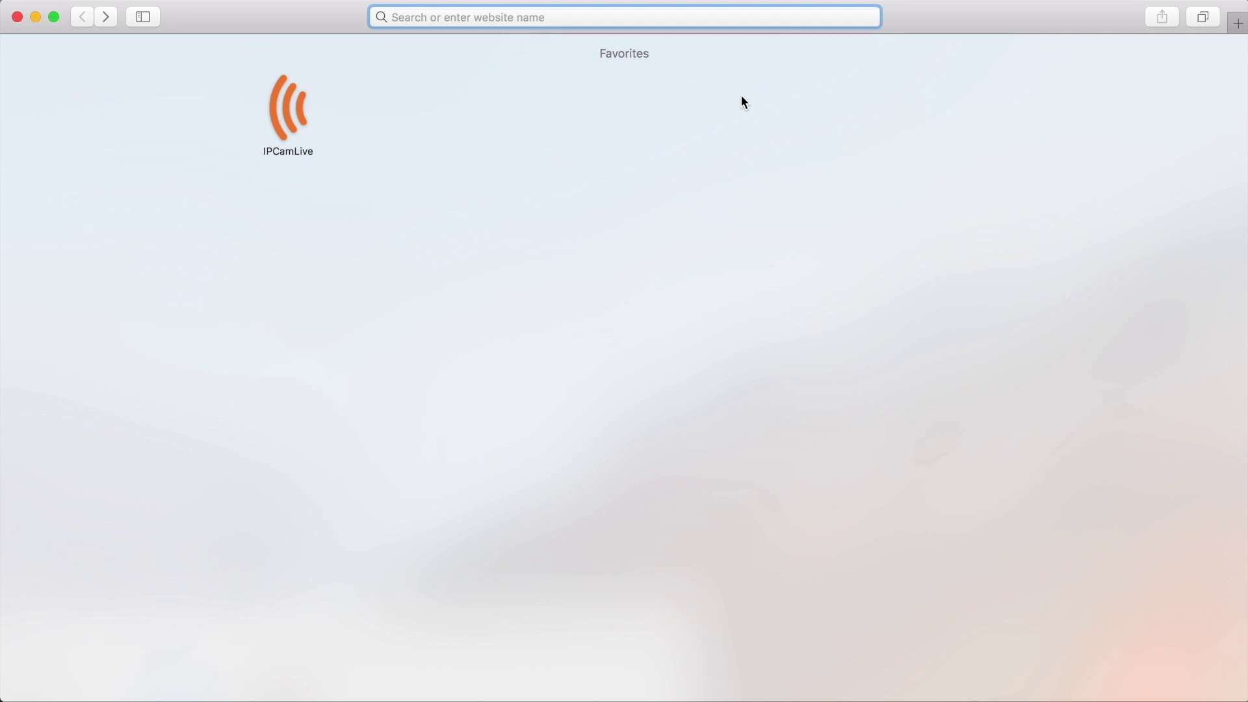
- Load the TP-Link router admin page at 192.168.1.1
{"action": "type", "text": "192."}
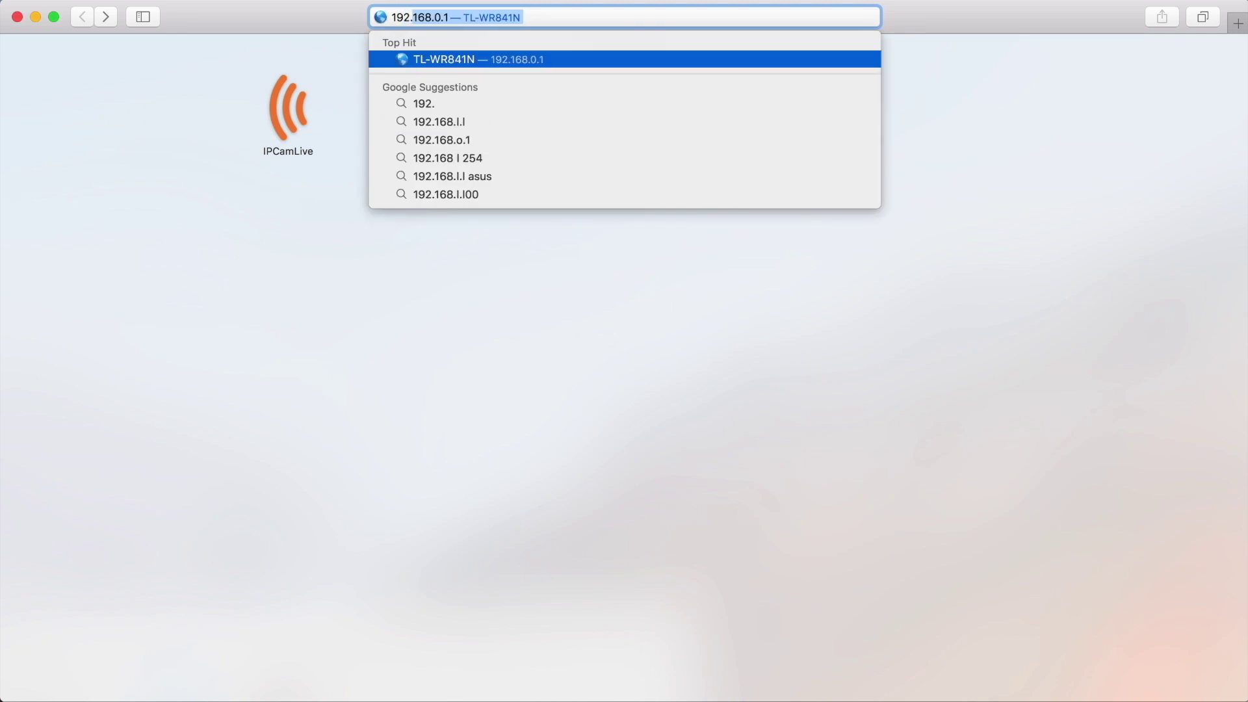
{"action": "type", "text": "168.1.1"}
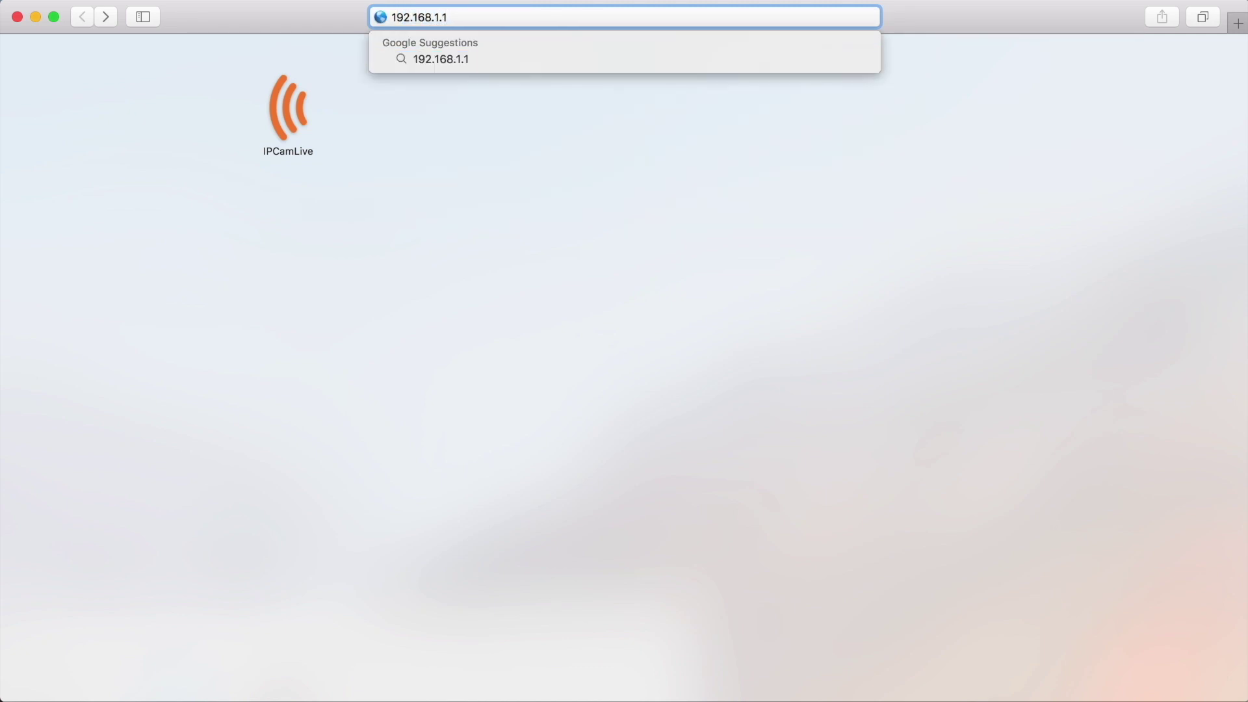
{"action": "key", "text": "Return"}
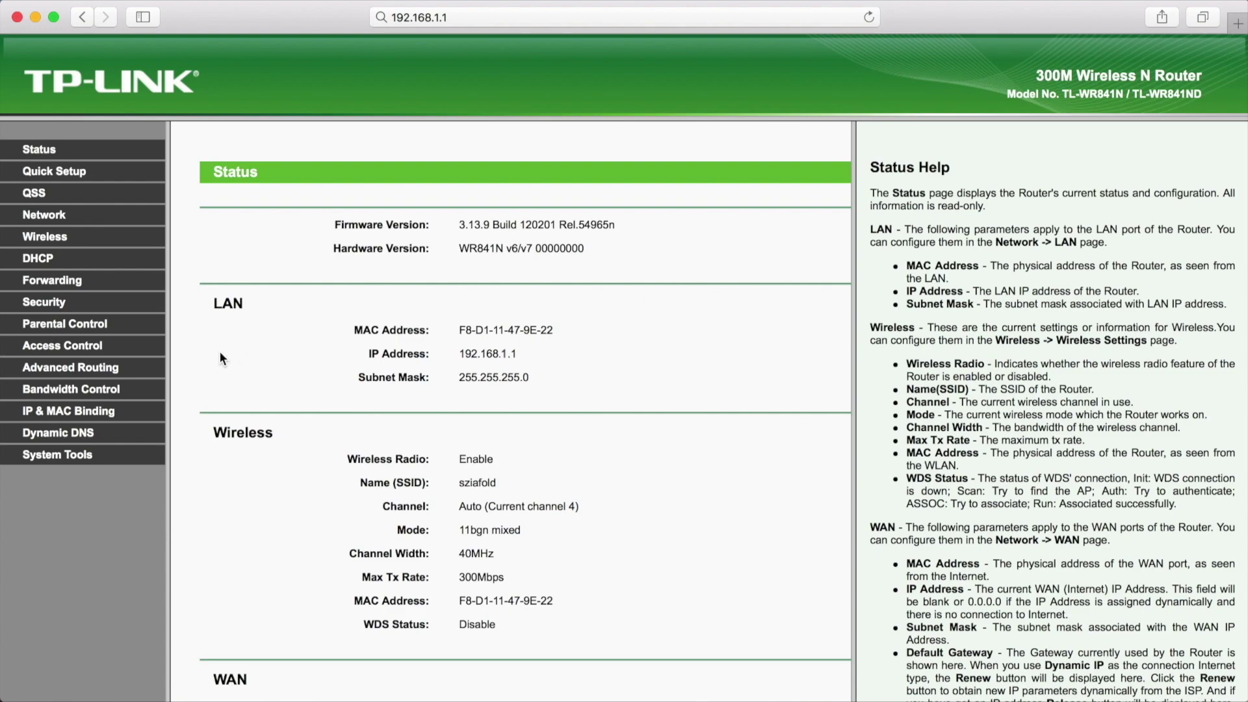
- Start a new virtual server entry with service and internal port 80 to 192.168.1.122
{"action": "left_click", "coordinate": [74, 281]}
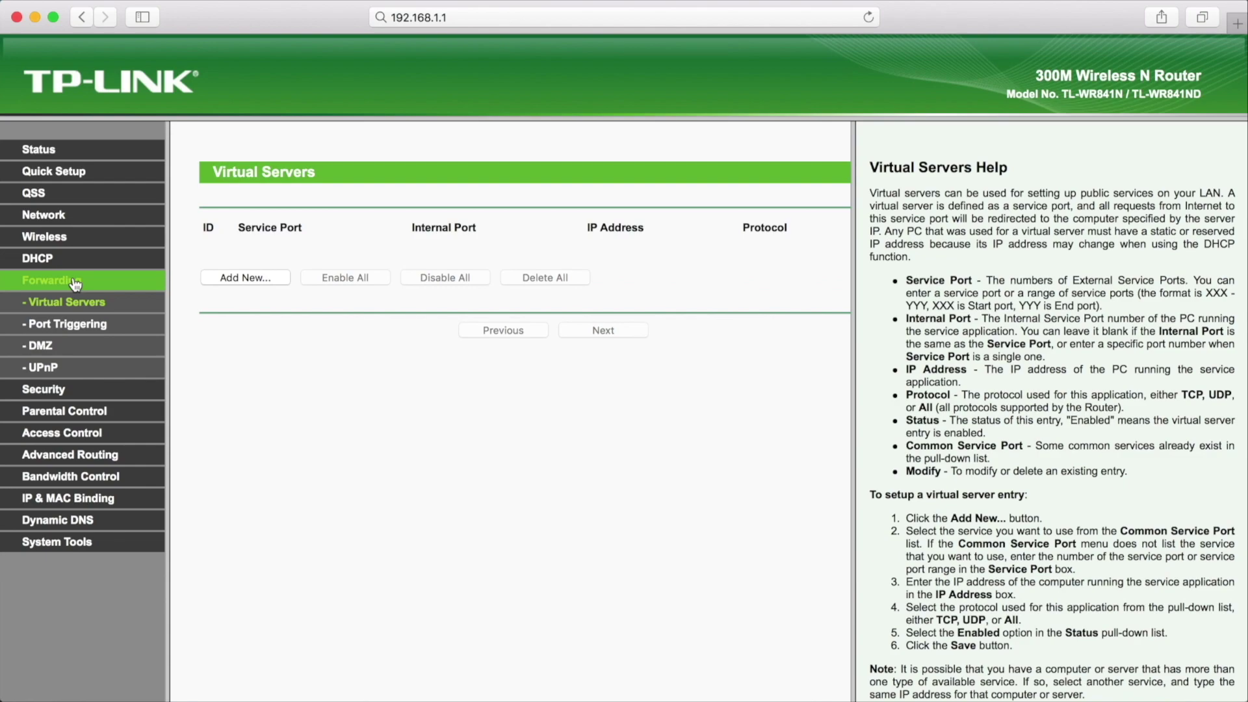
{"action": "left_click", "coordinate": [247, 278]}
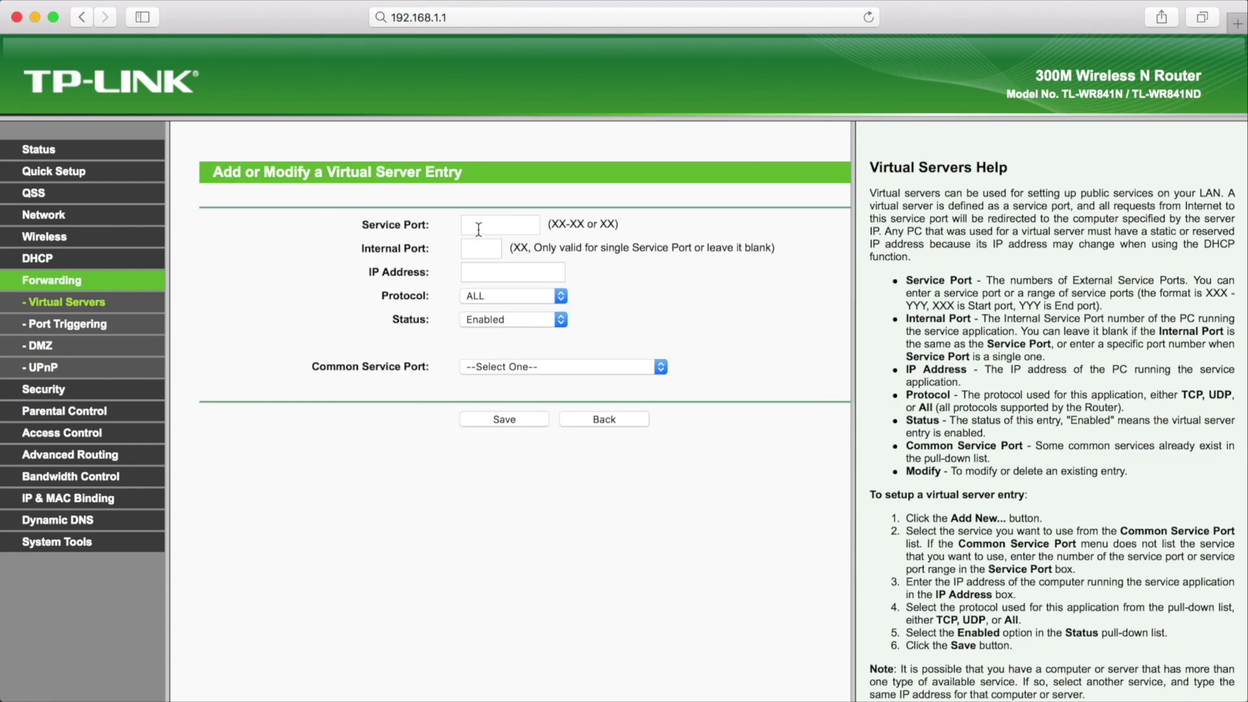
{"action": "left_click", "coordinate": [508, 227]}
{"action": "type", "text": "80"}
{"action": "key", "text": "Tab"}
{"action": "type", "text": "80"}
{"action": "key", "text": "Tab"}
{"action": "type", "text": "192.16"}
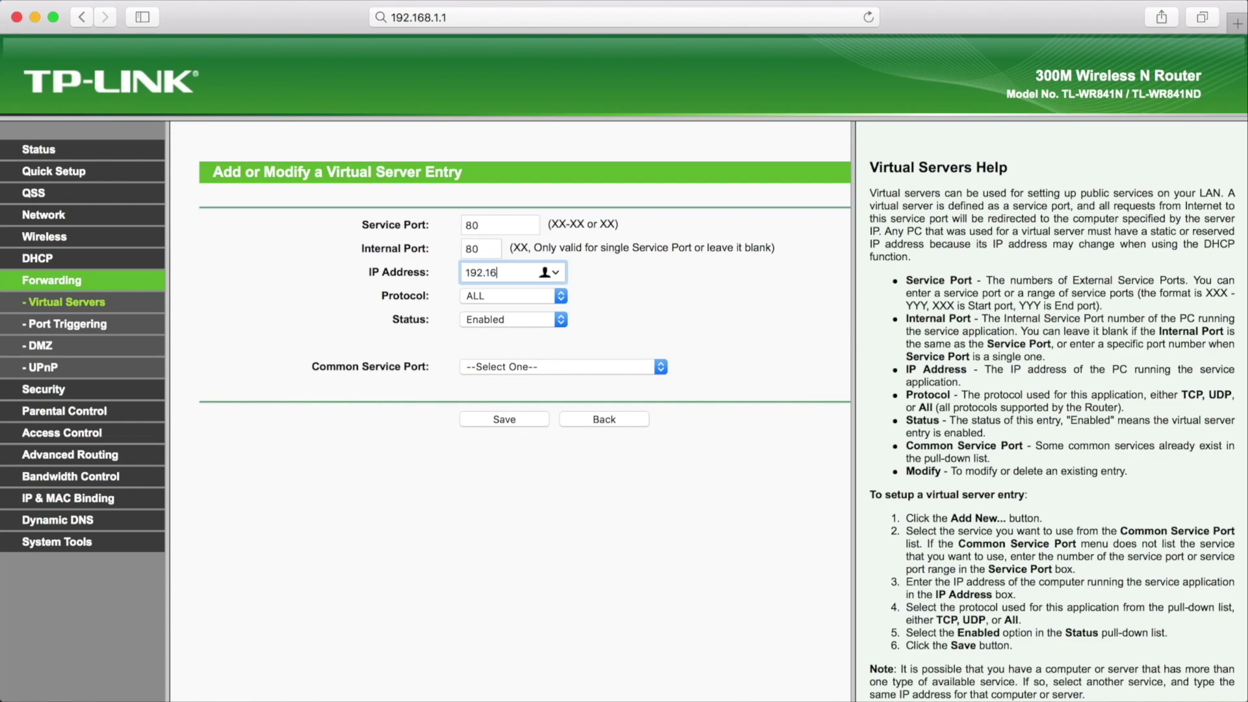
{"action": "type", "text": "8.1.12"}
{"action": "type", "text": "2"}
- Keep protocol ALL and status Enabled, and save the port 80 entry
{"action": "left_click", "coordinate": [656, 299]}
{"action": "left_click", "coordinate": [563, 298]}
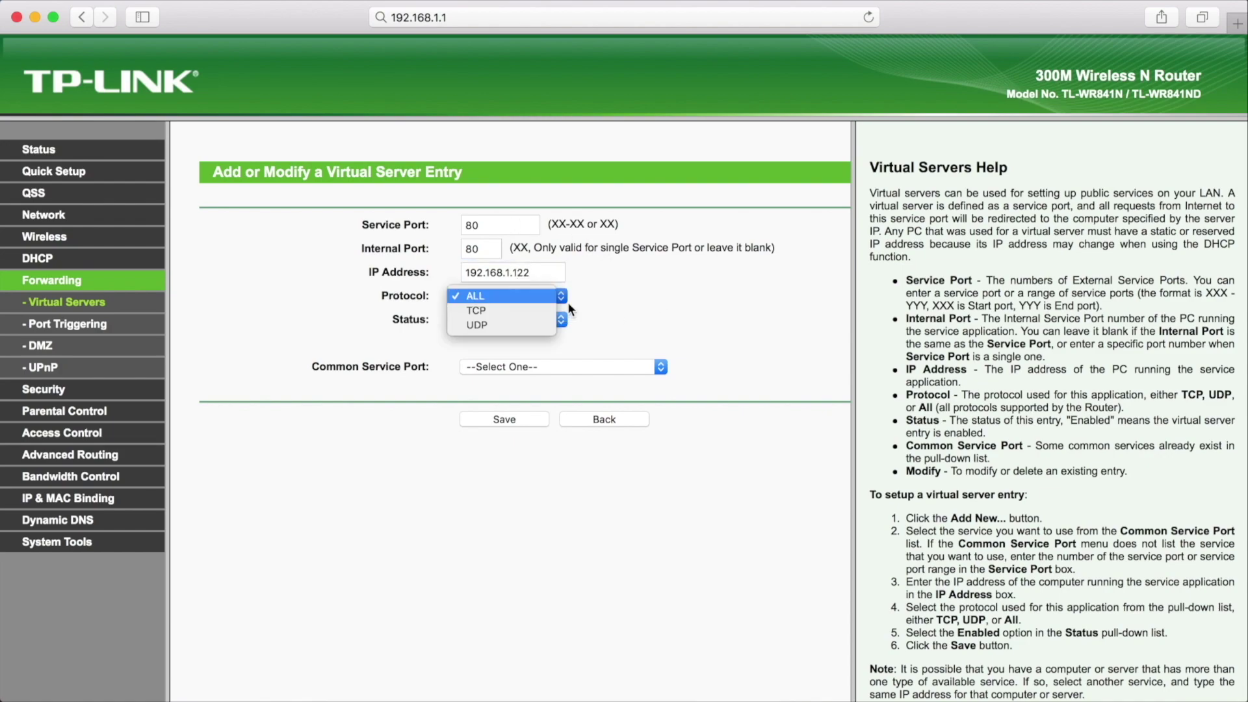
{"action": "left_click", "coordinate": [565, 319]}
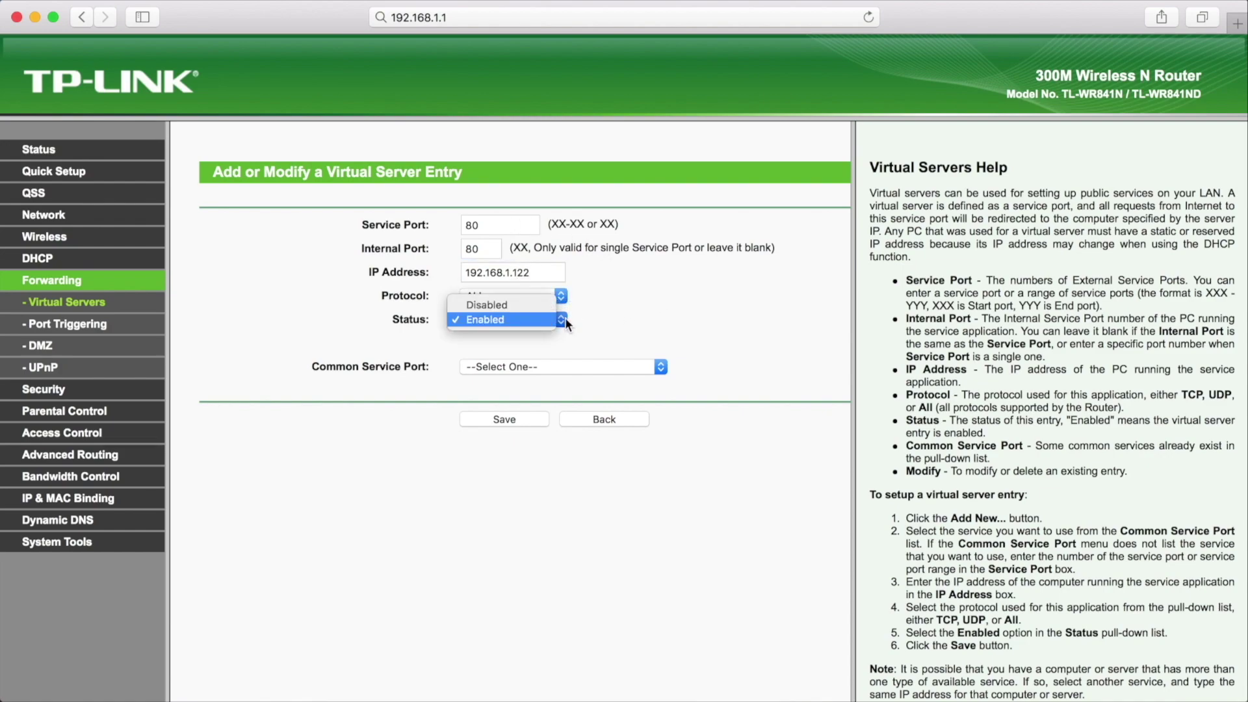
{"action": "left_click", "coordinate": [614, 335]}
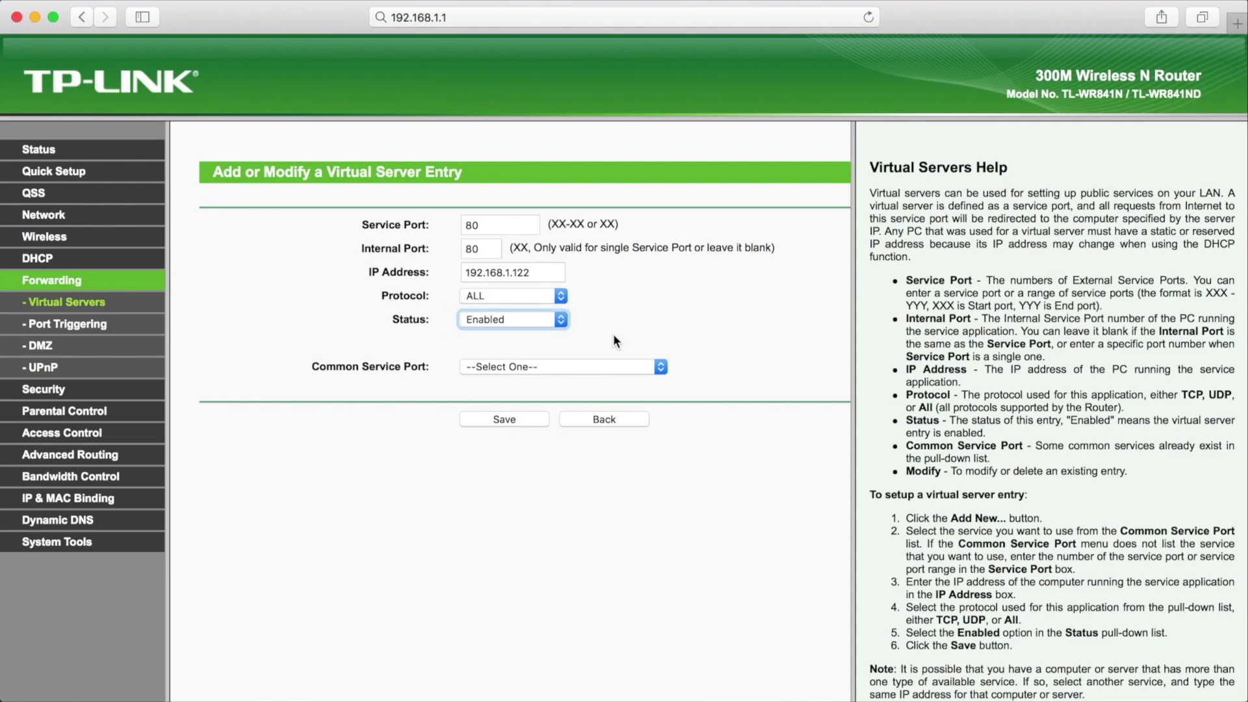
{"action": "left_click", "coordinate": [521, 418]}
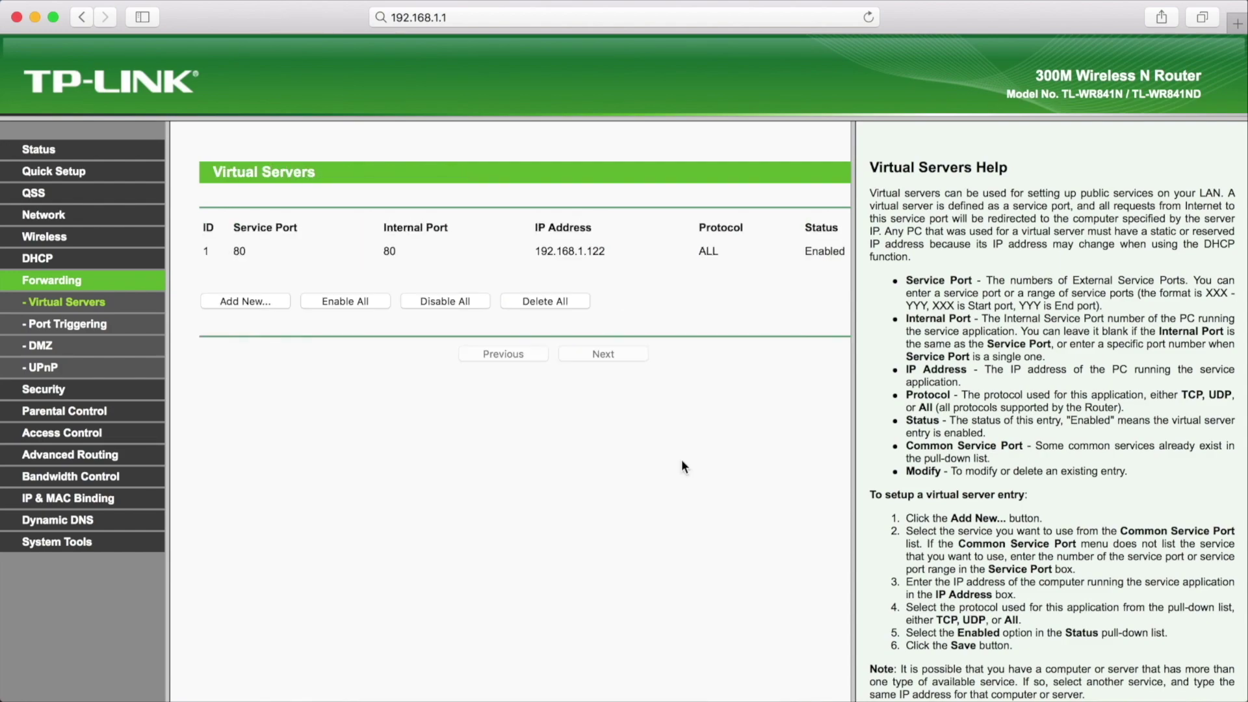
- Add and save a virtual server forwarding port 554 to 192.168.1.122, protocol ALL, Enabled
{"action": "left_click", "coordinate": [233, 303]}
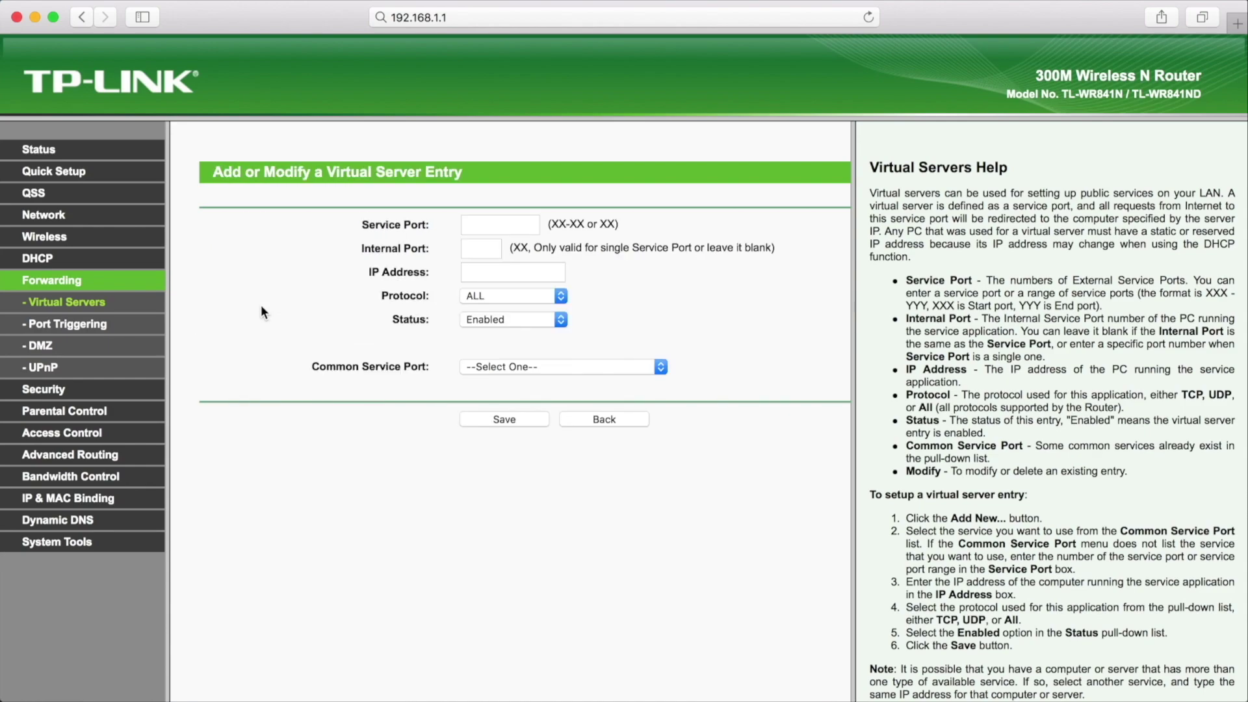
{"action": "left_click", "coordinate": [495, 222]}
{"action": "type", "text": "554"}
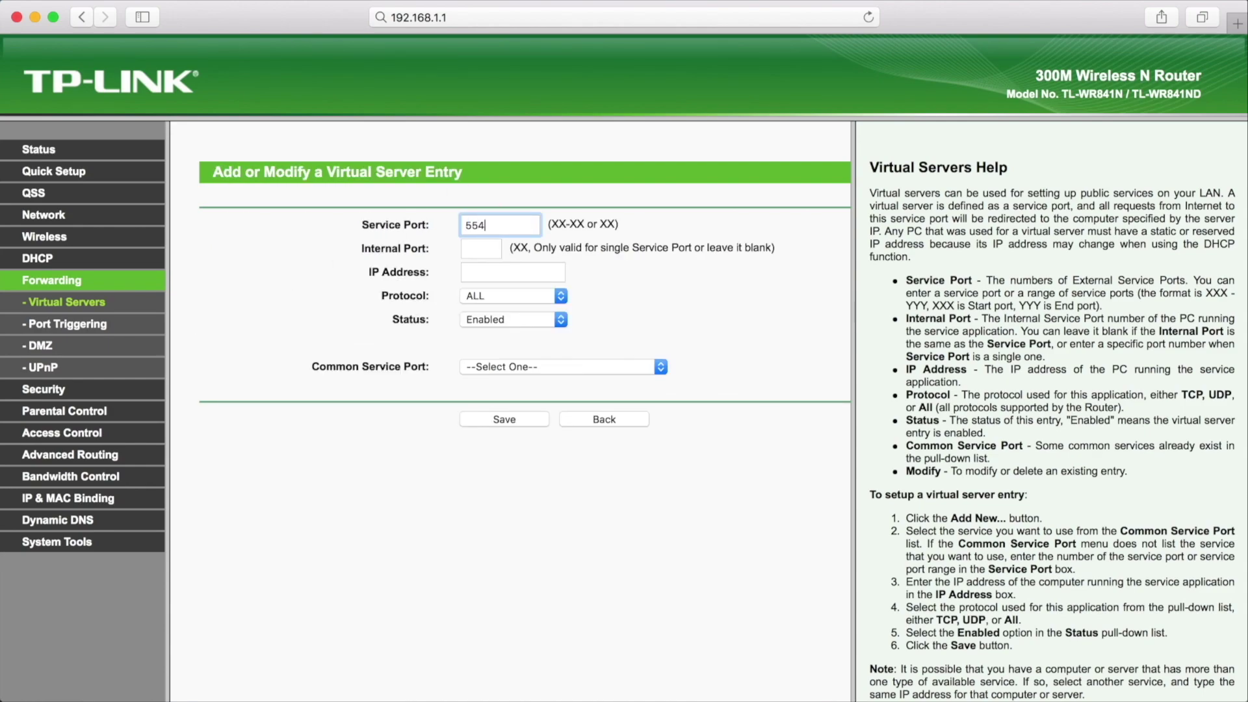
{"action": "key", "text": "Tab"}
{"action": "type", "text": "554"}
{"action": "key", "text": "Tab"}
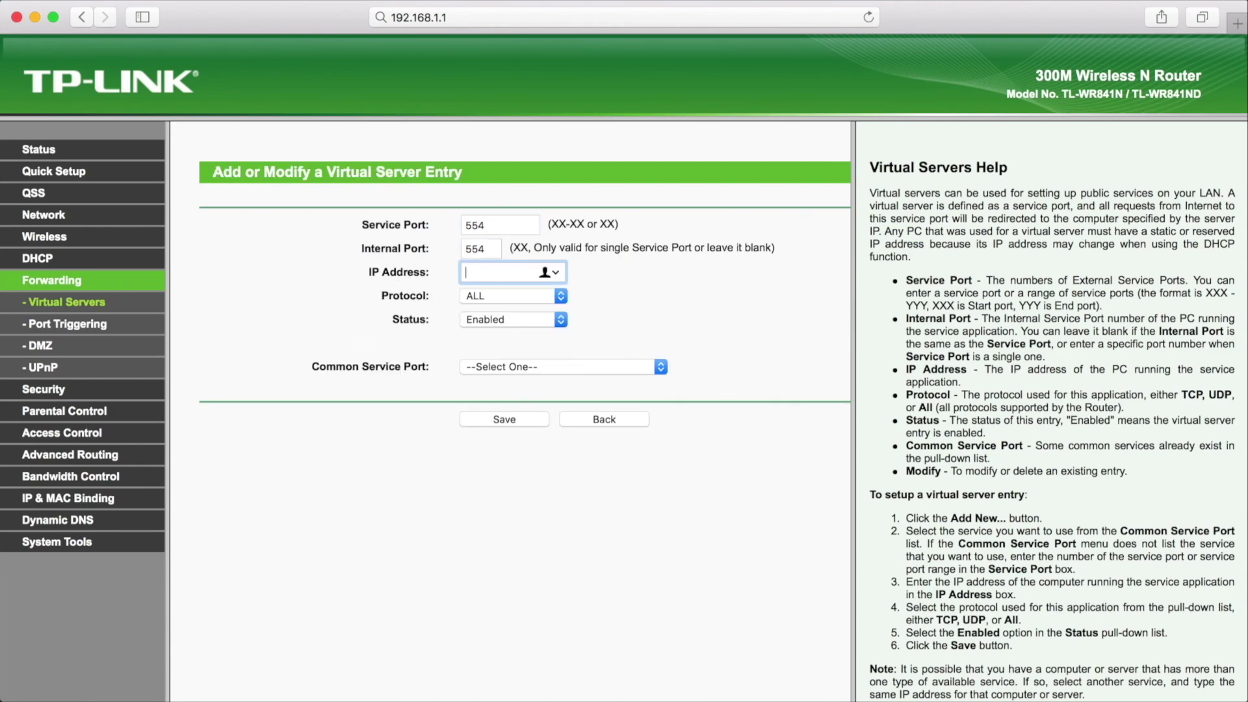
{"action": "type", "text": "192.168."}
{"action": "type", "text": "1.122"}
{"action": "left_click", "coordinate": [563, 296]}
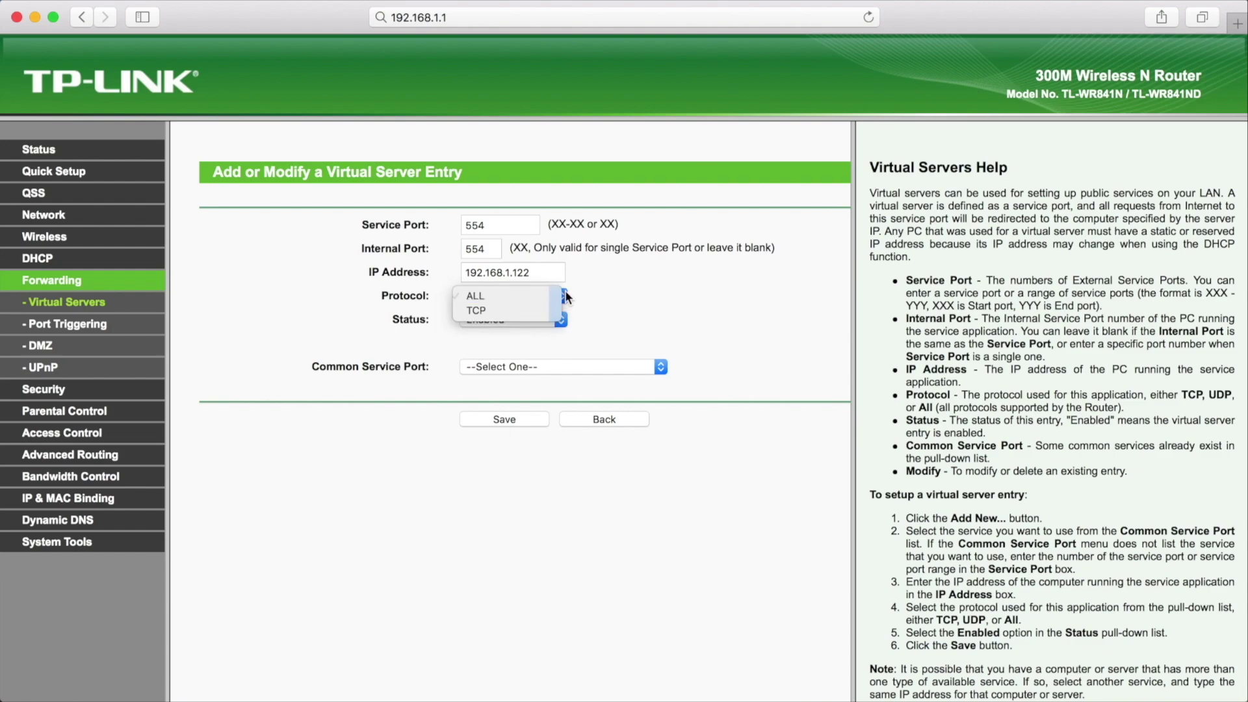
{"action": "left_click", "coordinate": [566, 297]}
{"action": "left_click", "coordinate": [561, 320]}
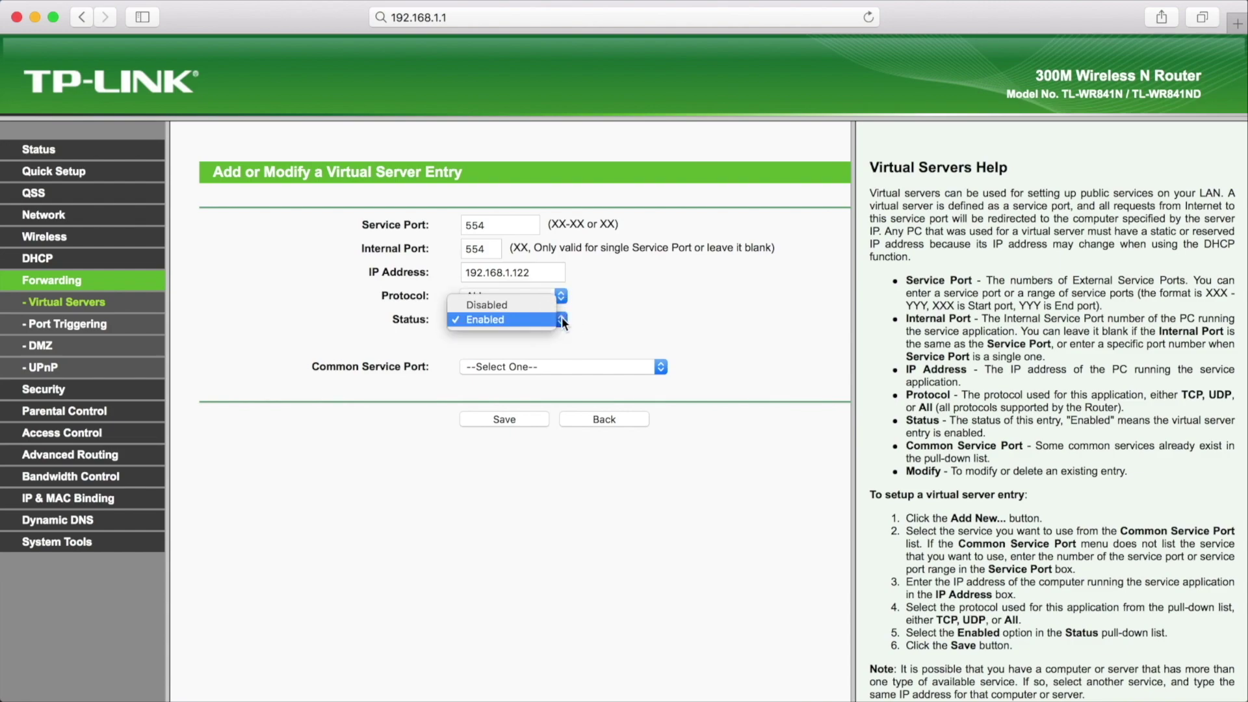
{"action": "left_click", "coordinate": [515, 420]}
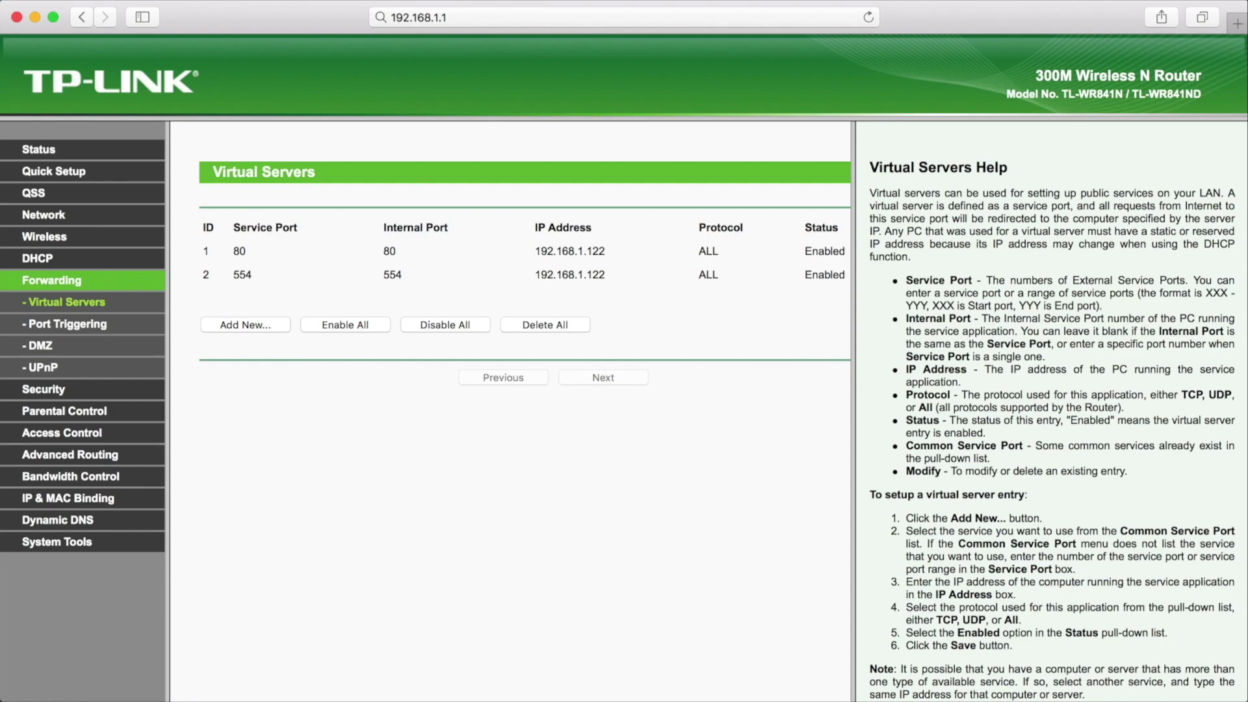
- Open whatismyipaddress.com in a new tab and select the public IPv4 address 176.63.203.9
{"action": "key", "text": "Return"}
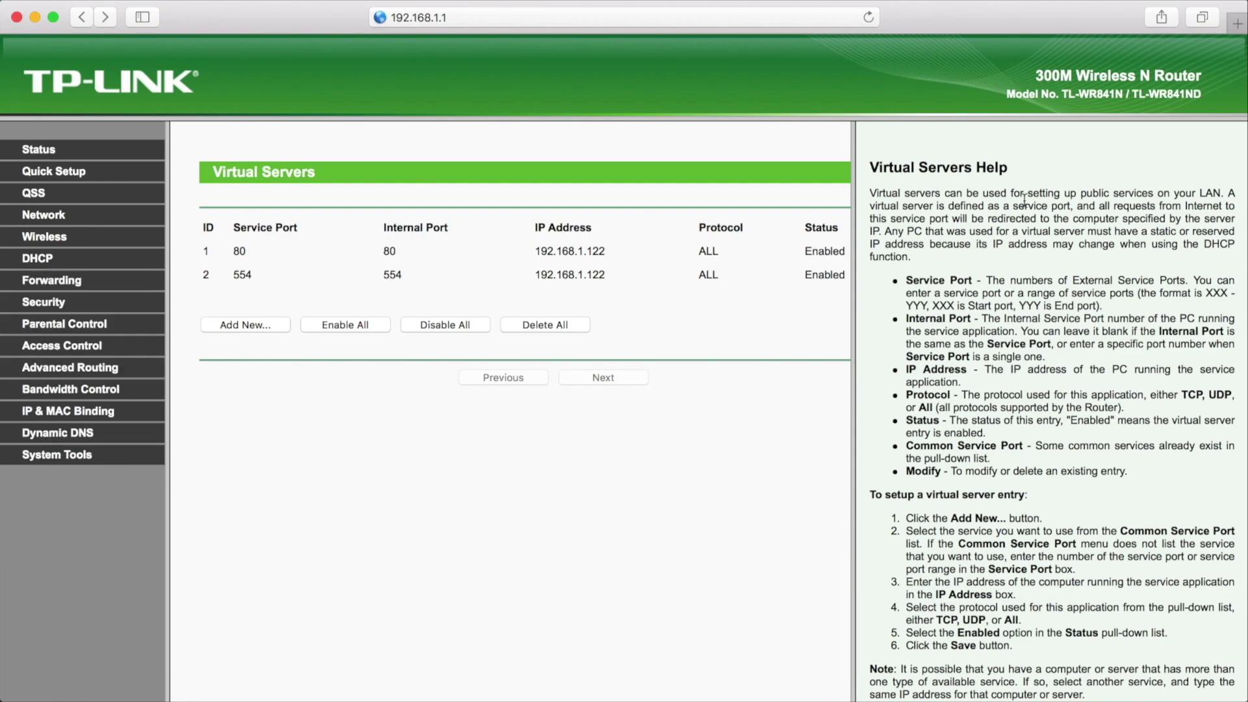
{"action": "left_click", "coordinate": [1237, 24]}
{"action": "type", "text": "w"}
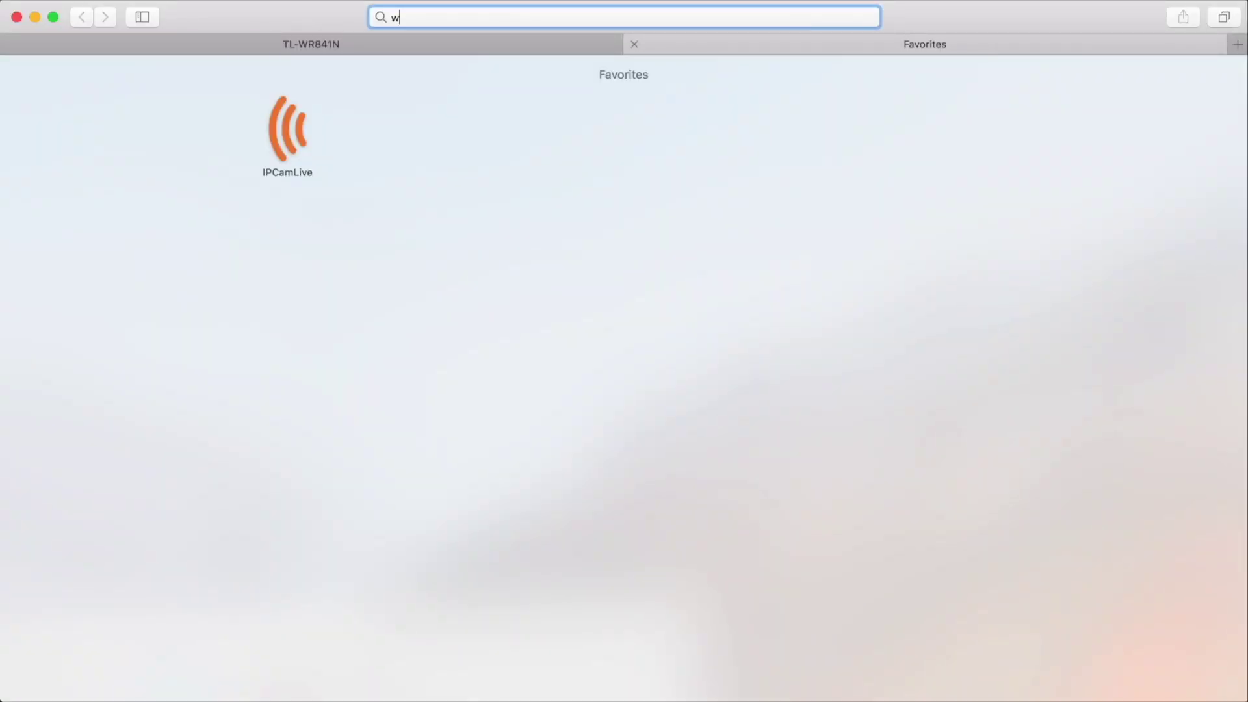
{"action": "type", "text": "ha"}
{"action": "key", "text": "Return"}
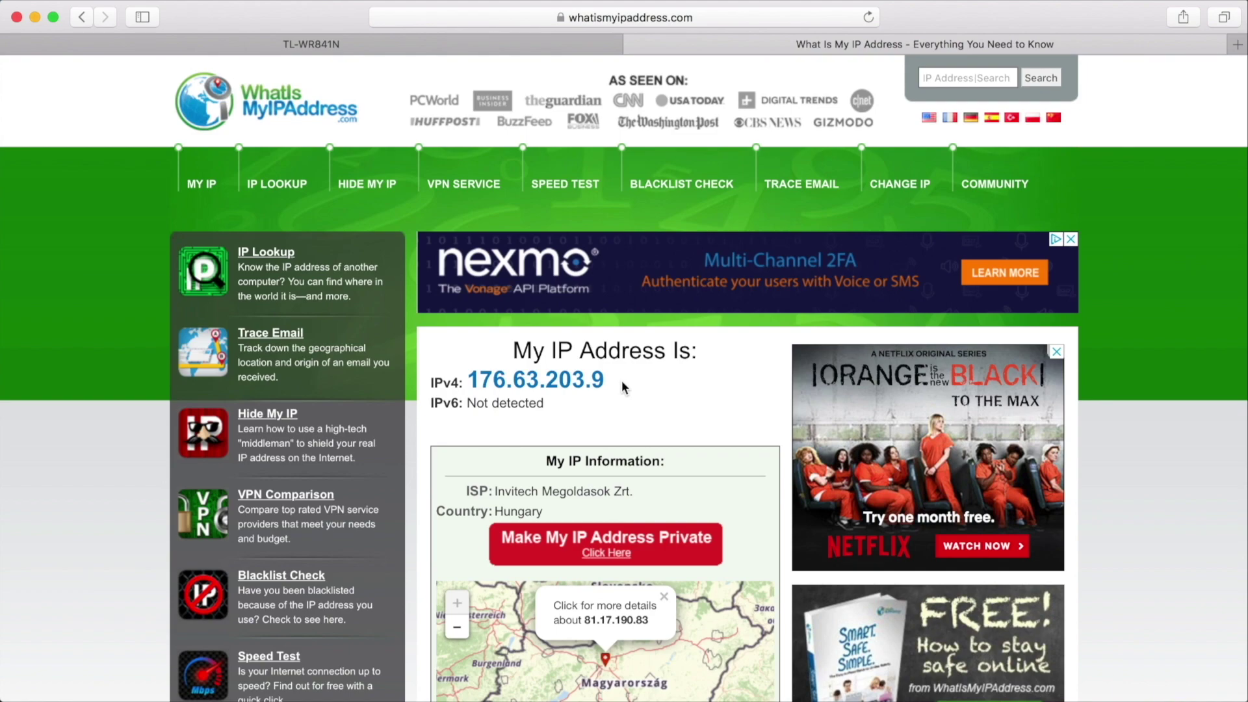
{"action": "left_click_drag", "start_coordinate": [622, 383], "coordinate": [470, 377]}
{"action": "key", "text": "super+c"}
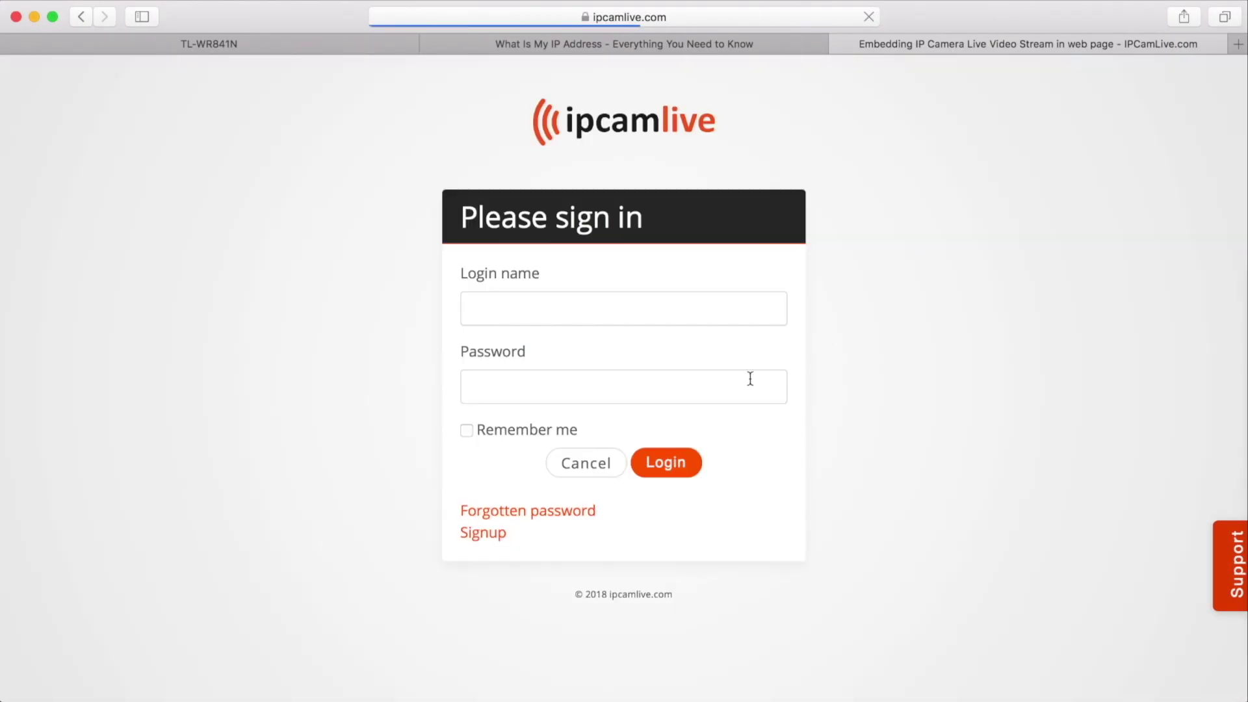
- Sign in to IPCamLive using the saved IPCamLiveTest autofill login
{"action": "left_click", "coordinate": [695, 315]}
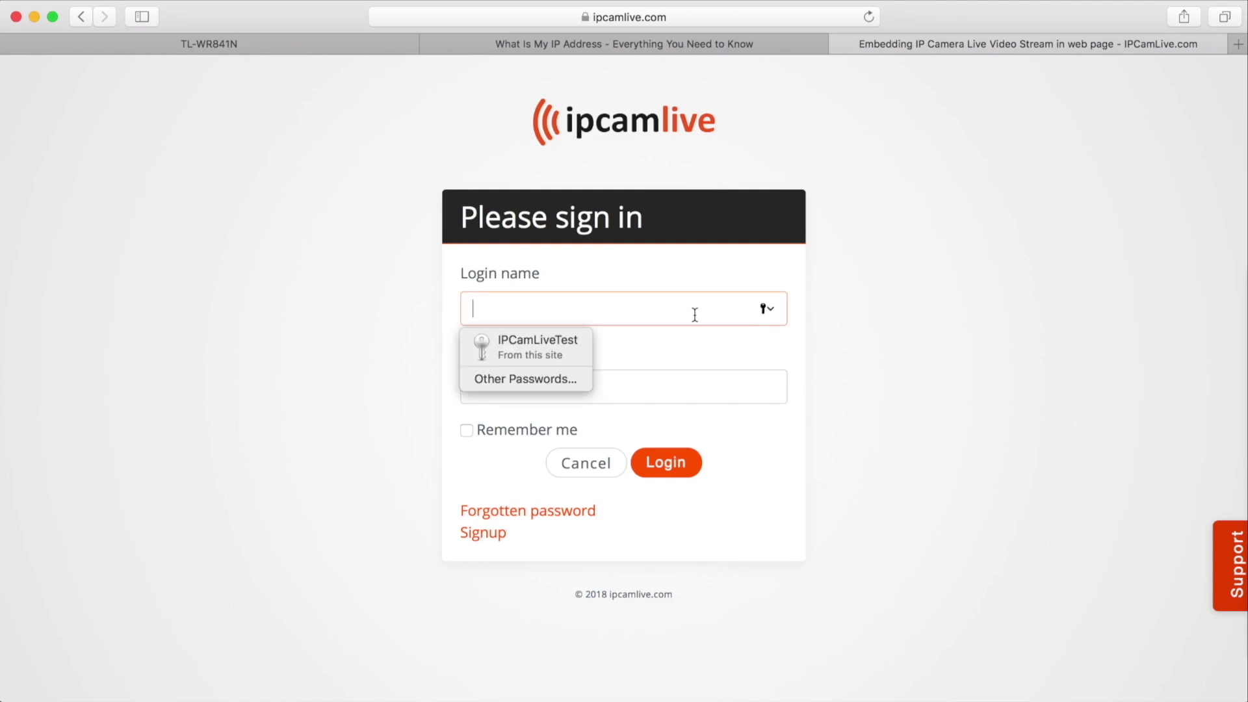
{"action": "left_click", "coordinate": [582, 342]}
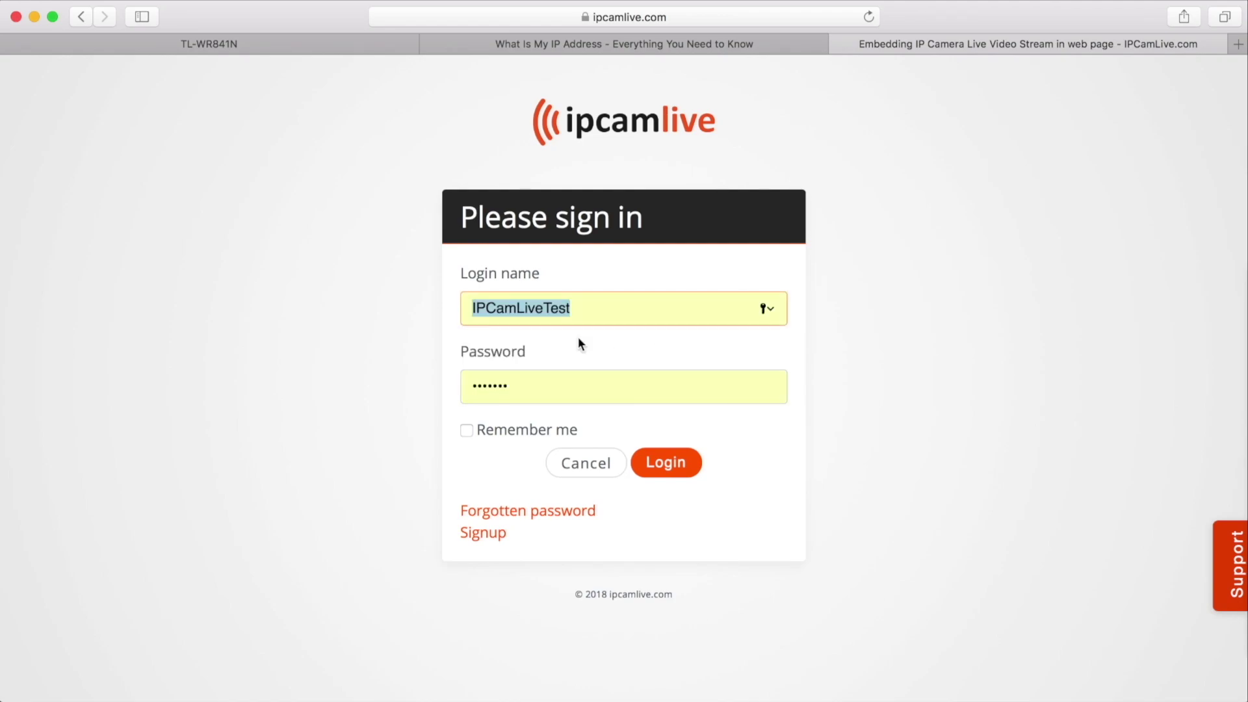
{"action": "left_click", "coordinate": [679, 463]}
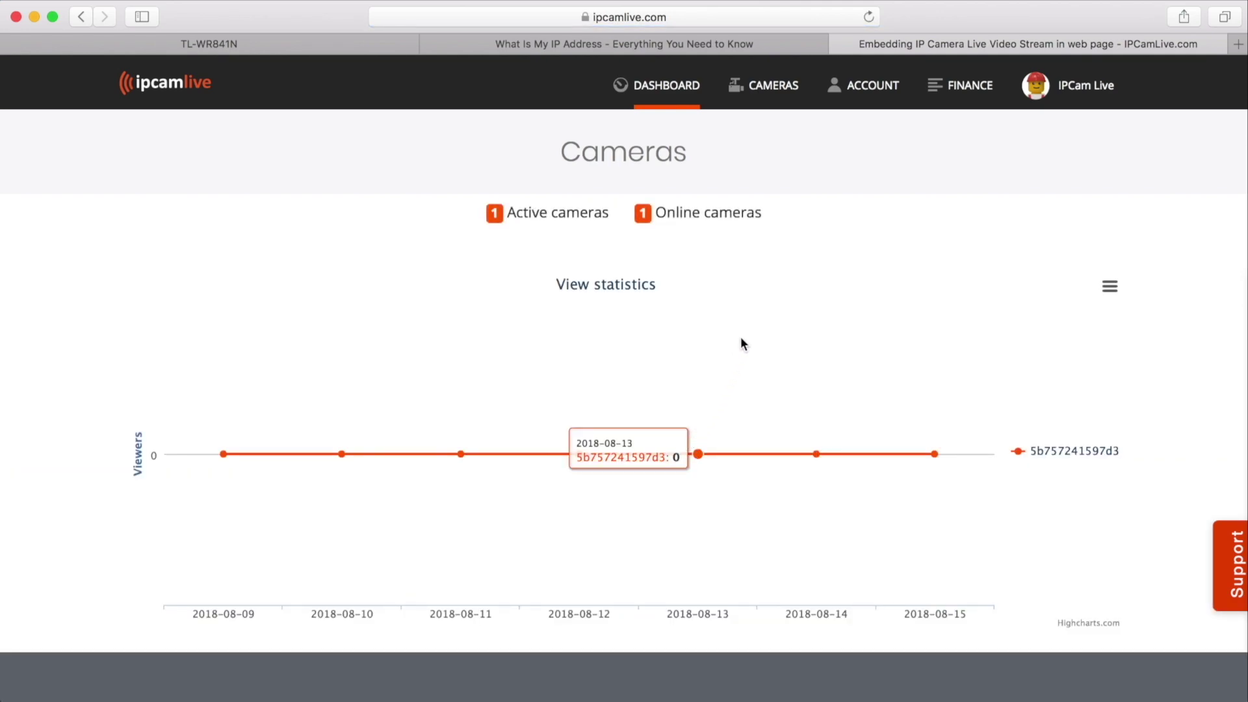
- From CAMERAS, start a new camera and choose to add it via ONVIF
{"action": "left_click", "coordinate": [772, 85]}
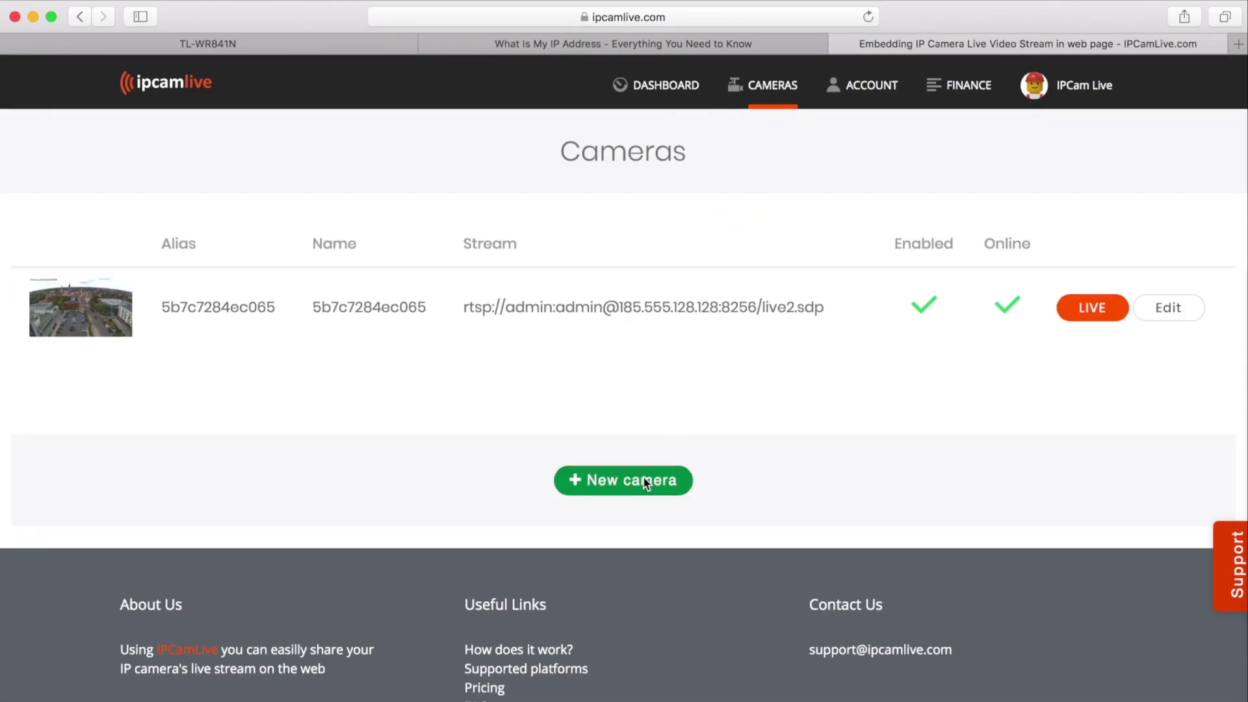
{"action": "left_click", "coordinate": [644, 479]}
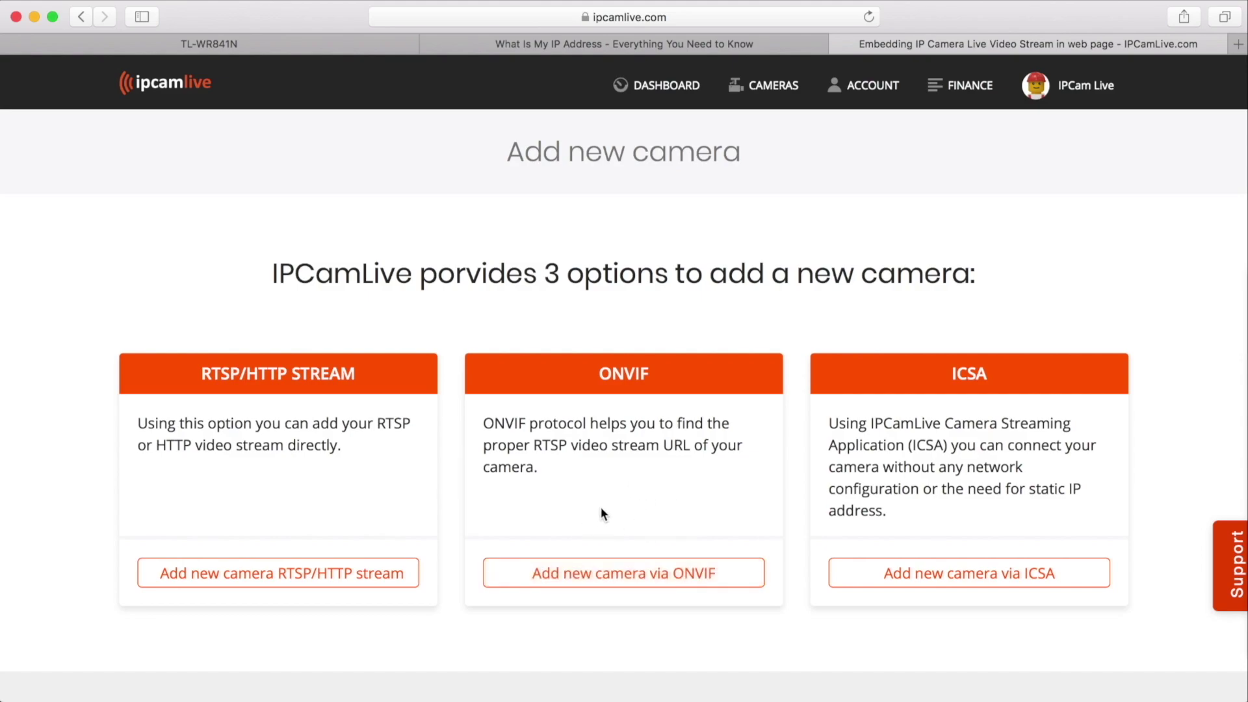
{"action": "left_click", "coordinate": [619, 577]}
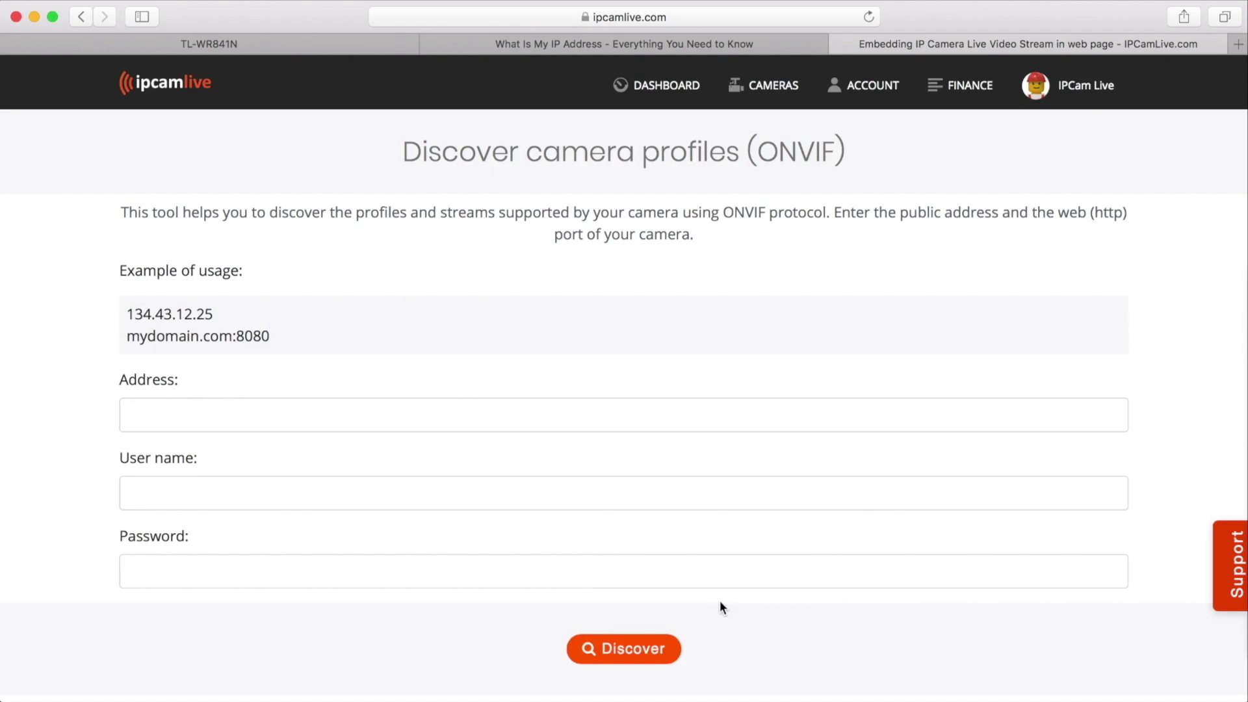
{"action": "left_click", "coordinate": [489, 417]}
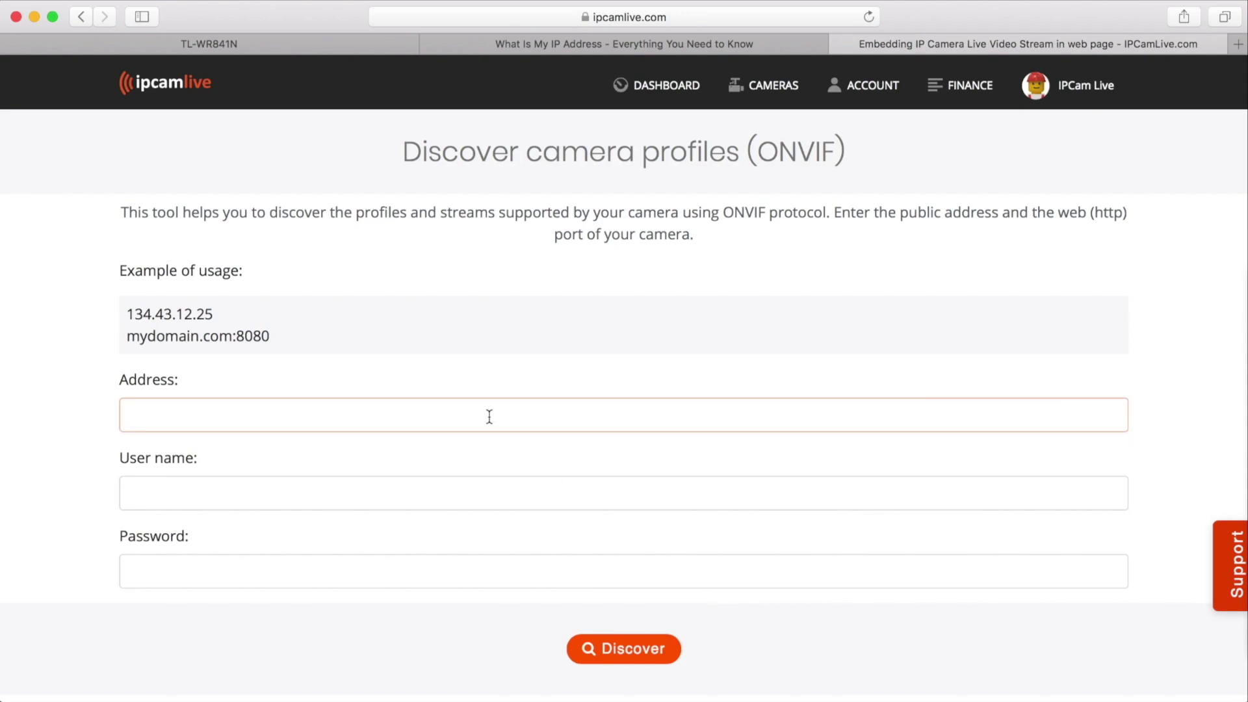
{"action": "key", "text": "super+v"}
{"action": "left_click", "coordinate": [265, 496]}
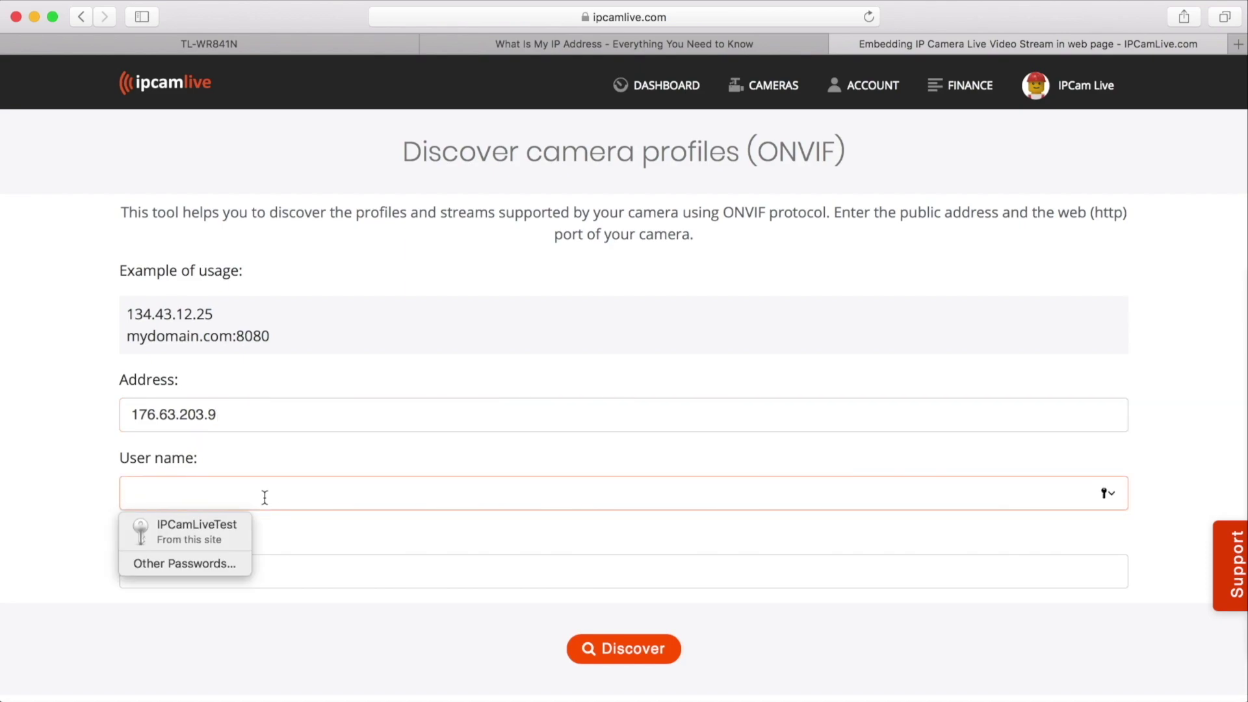
{"action": "key", "text": "Tab"}
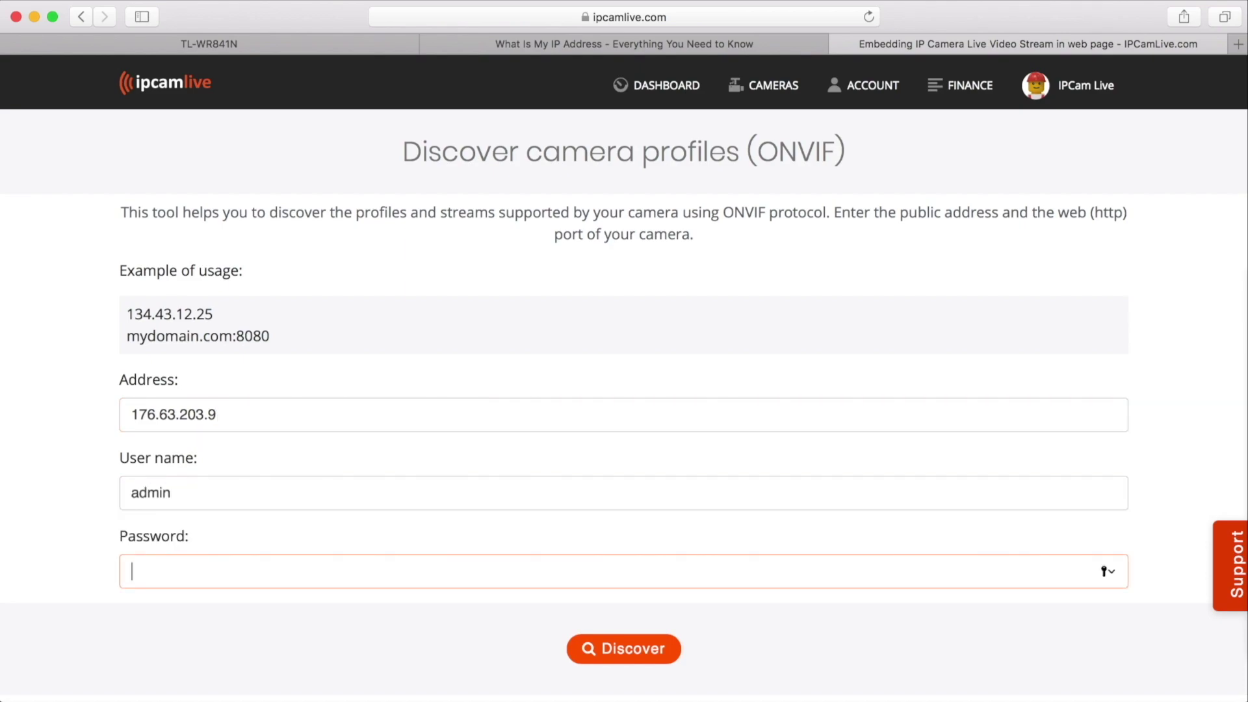
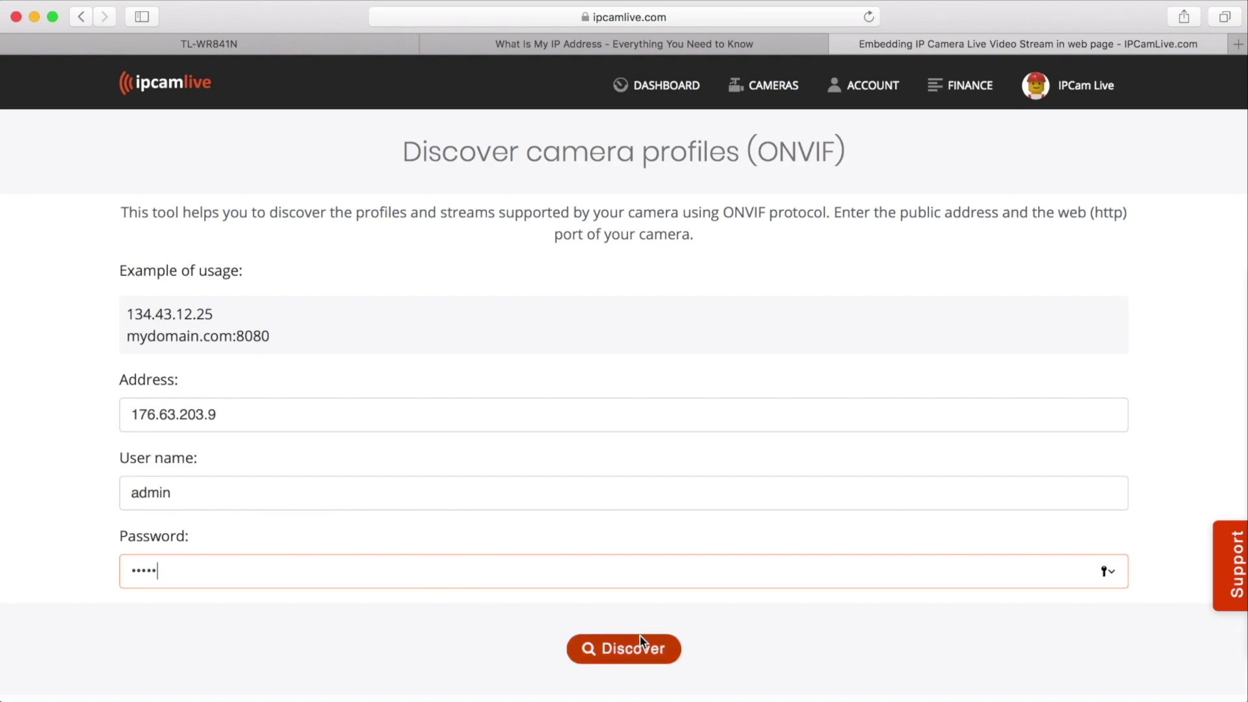
{"action": "left_click", "coordinate": [639, 638]}
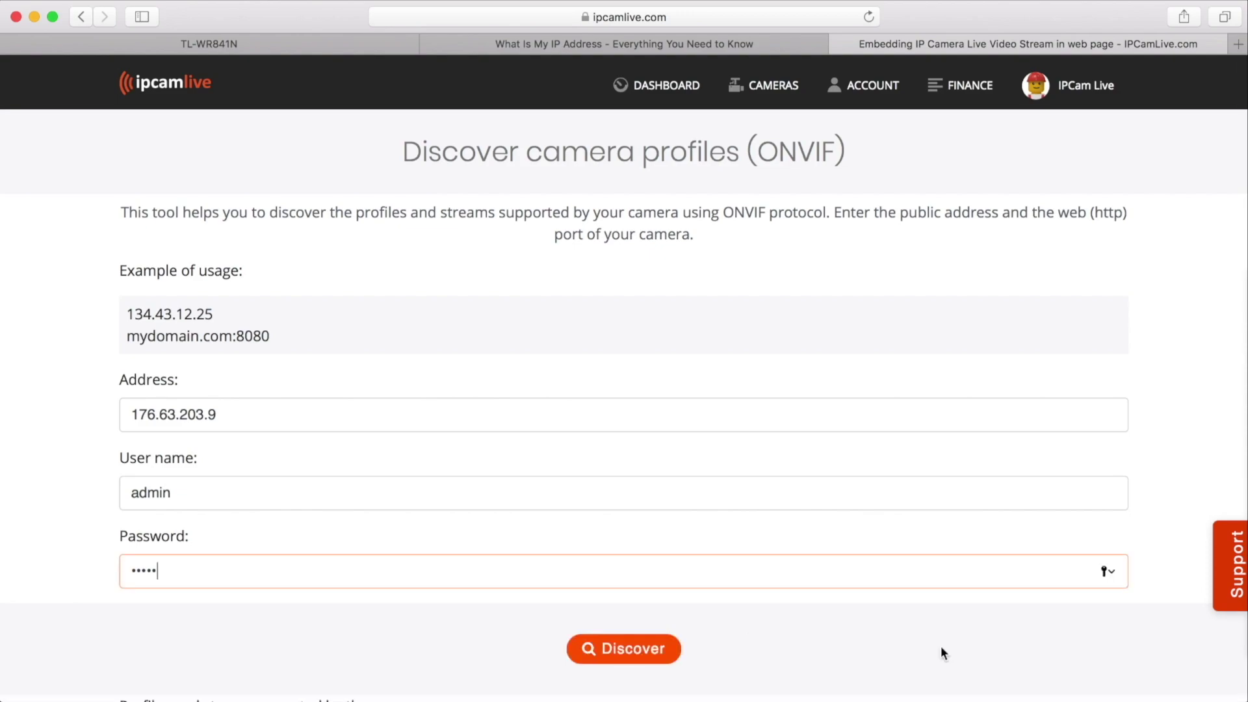
{"action": "scroll", "coordinate": [941, 648], "scroll_direction": "down", "scroll_amount": 2}
{"action": "scroll", "coordinate": [941, 648], "scroll_direction": "down", "scroll_amount": 1}
{"action": "scroll", "coordinate": [942, 648], "scroll_direction": "down", "scroll_amount": 2}
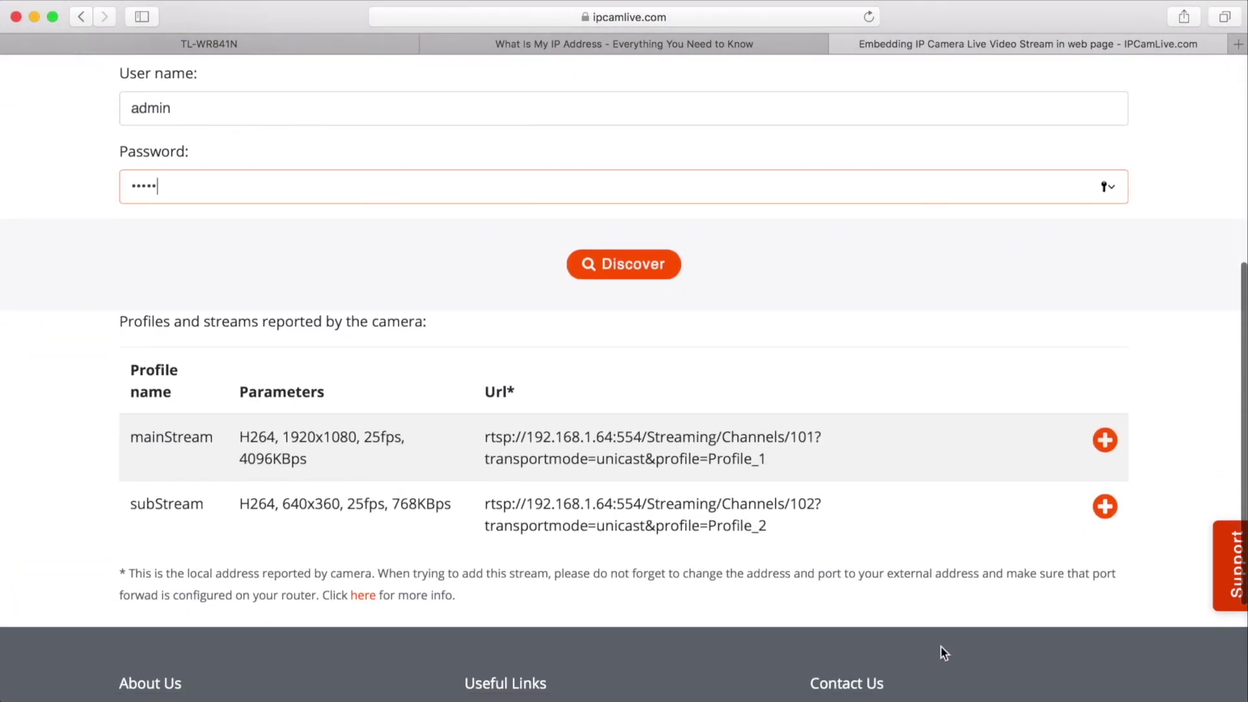
{"action": "scroll", "coordinate": [942, 650], "scroll_direction": "down", "scroll_amount": 1}
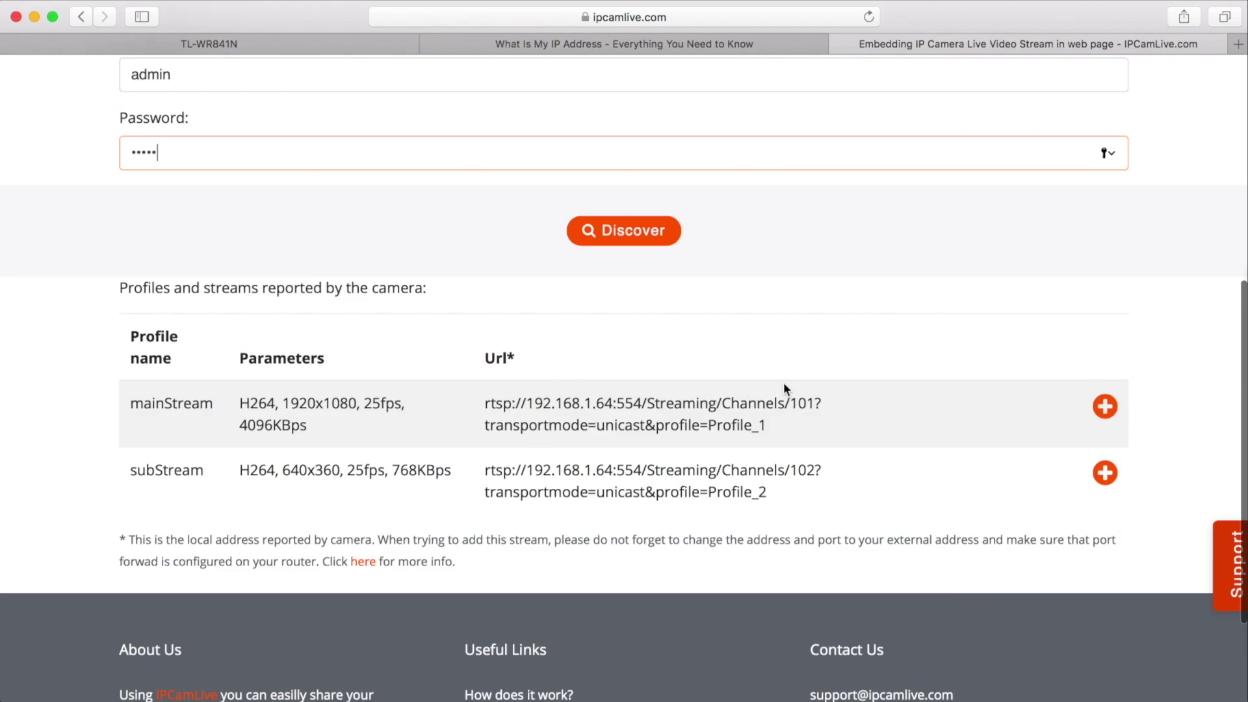
{"action": "left_click", "coordinate": [1105, 408]}
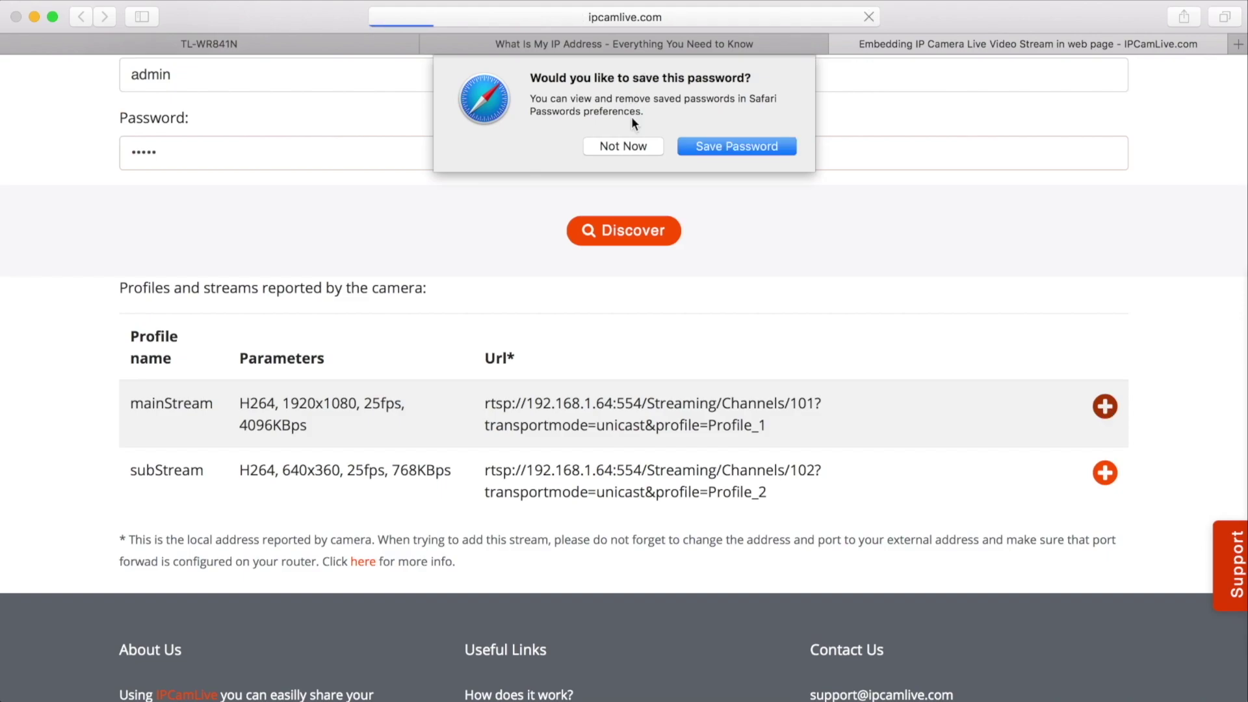
{"action": "left_click", "coordinate": [629, 147]}
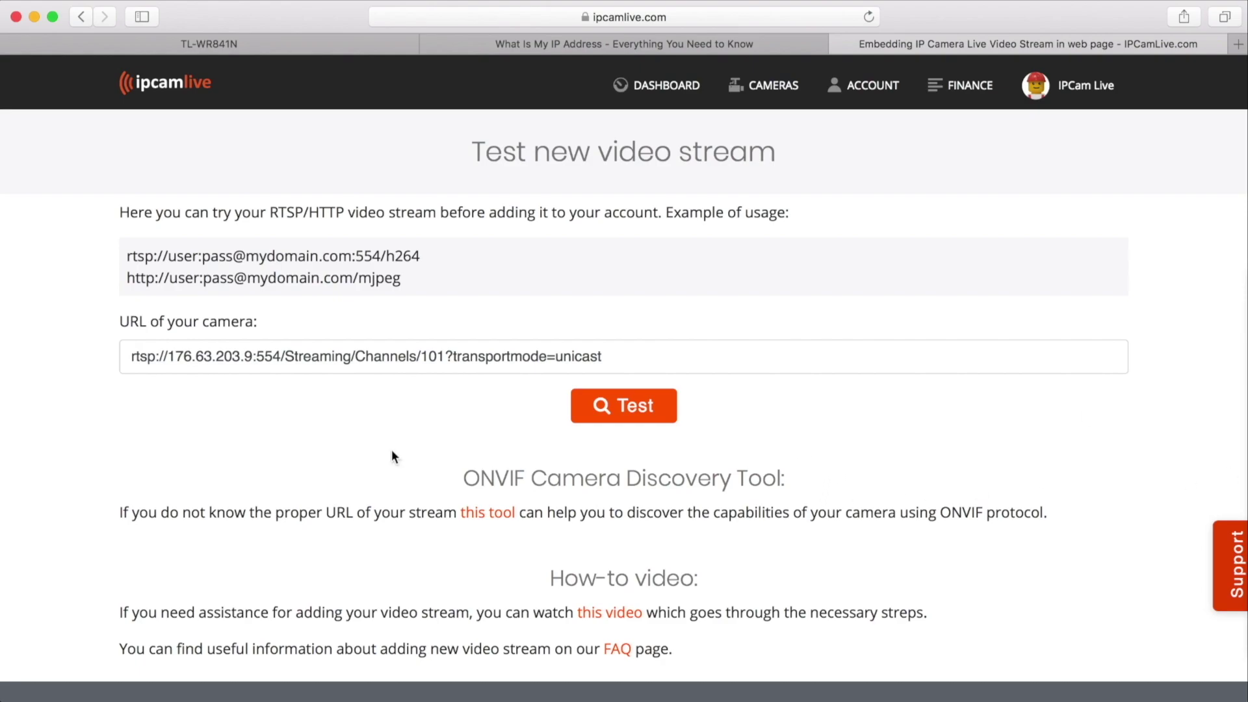
{"action": "left_click", "coordinate": [168, 356]}
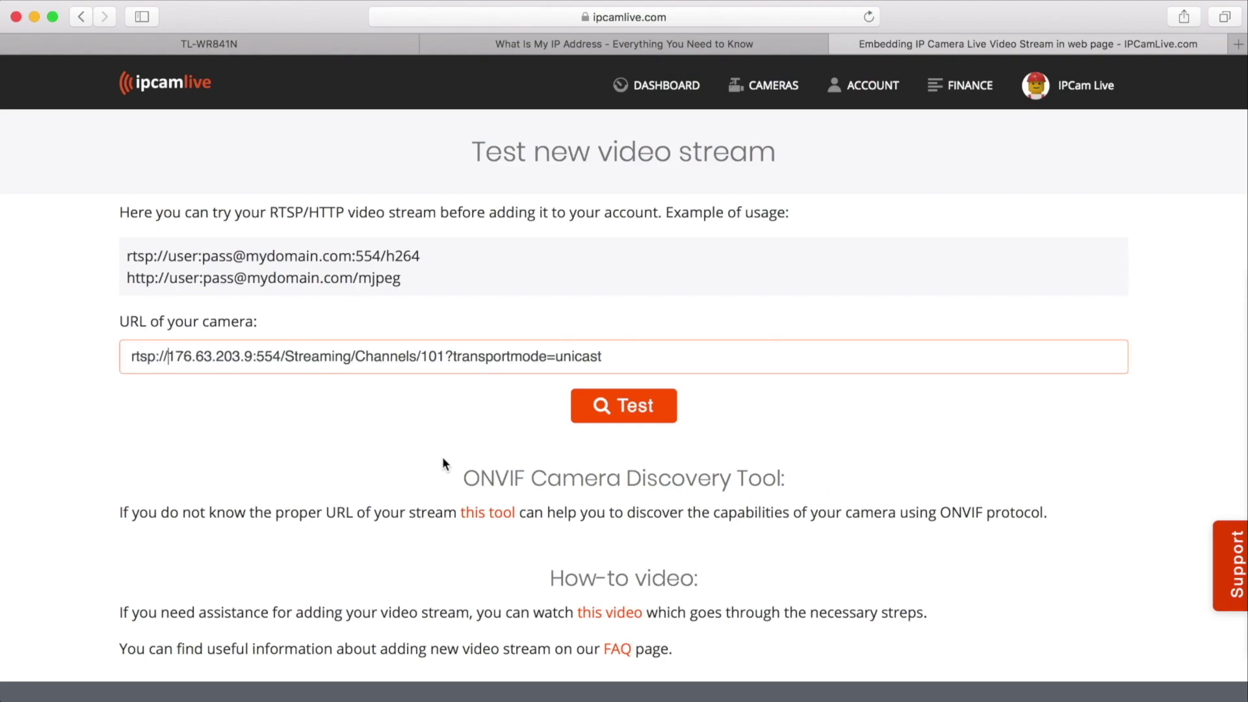
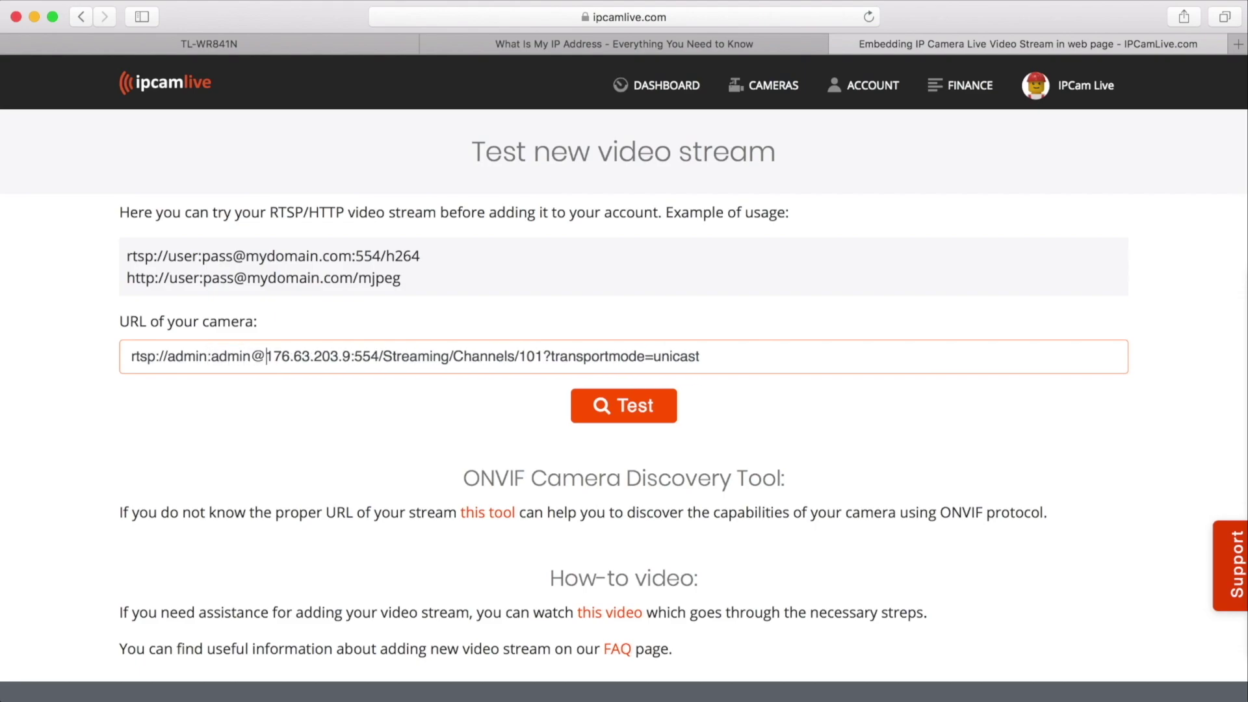
{"action": "left_click", "coordinate": [840, 438]}
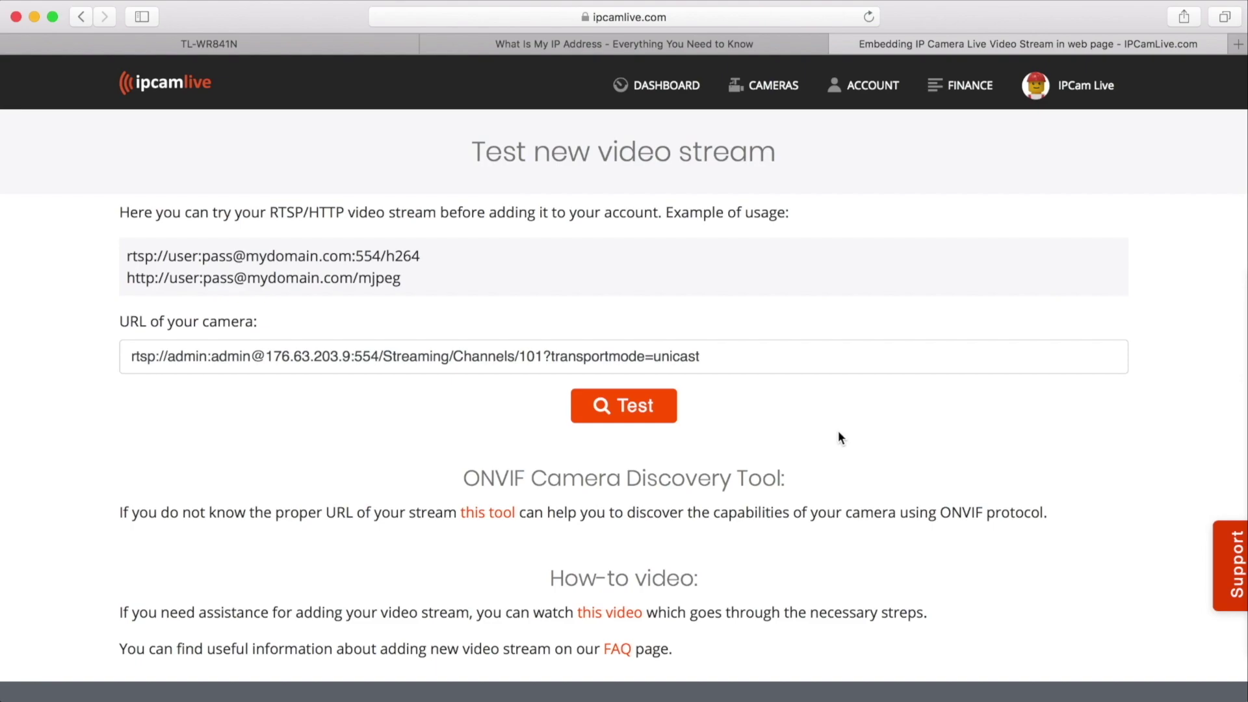
{"action": "left_click", "coordinate": [635, 416]}
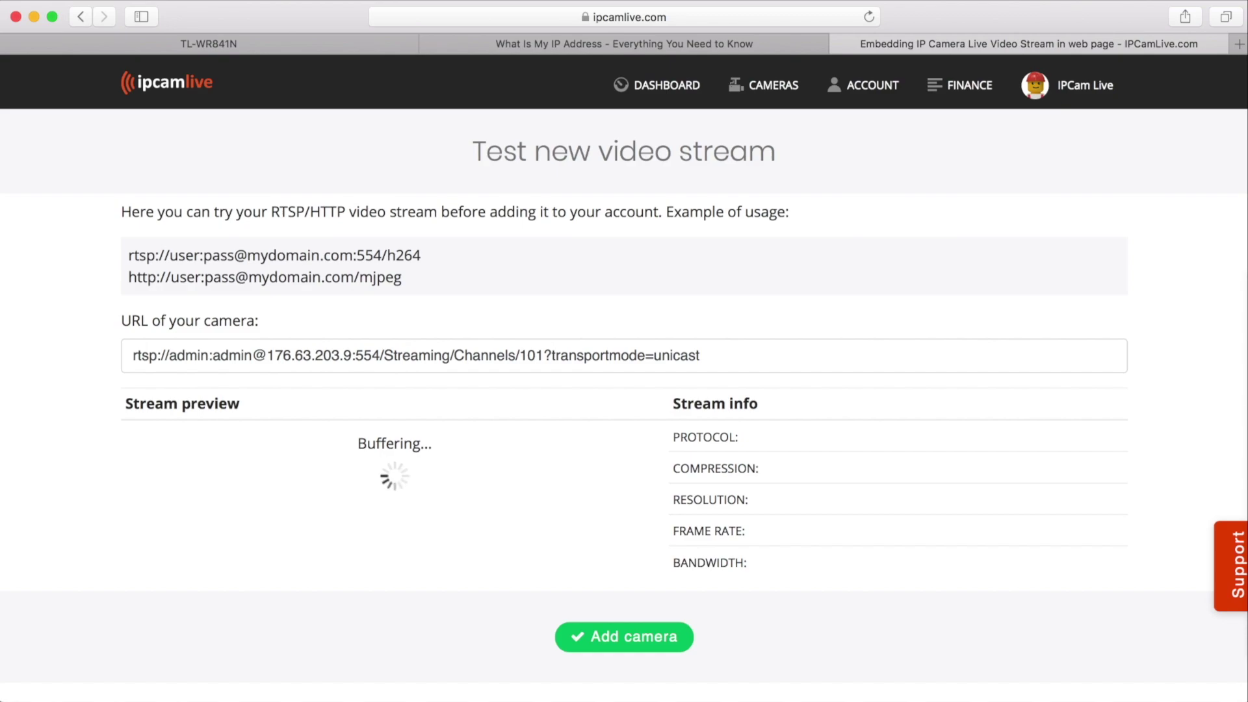
{"action": "scroll", "coordinate": [1182, 458], "scroll_direction": "down", "scroll_amount": 3}
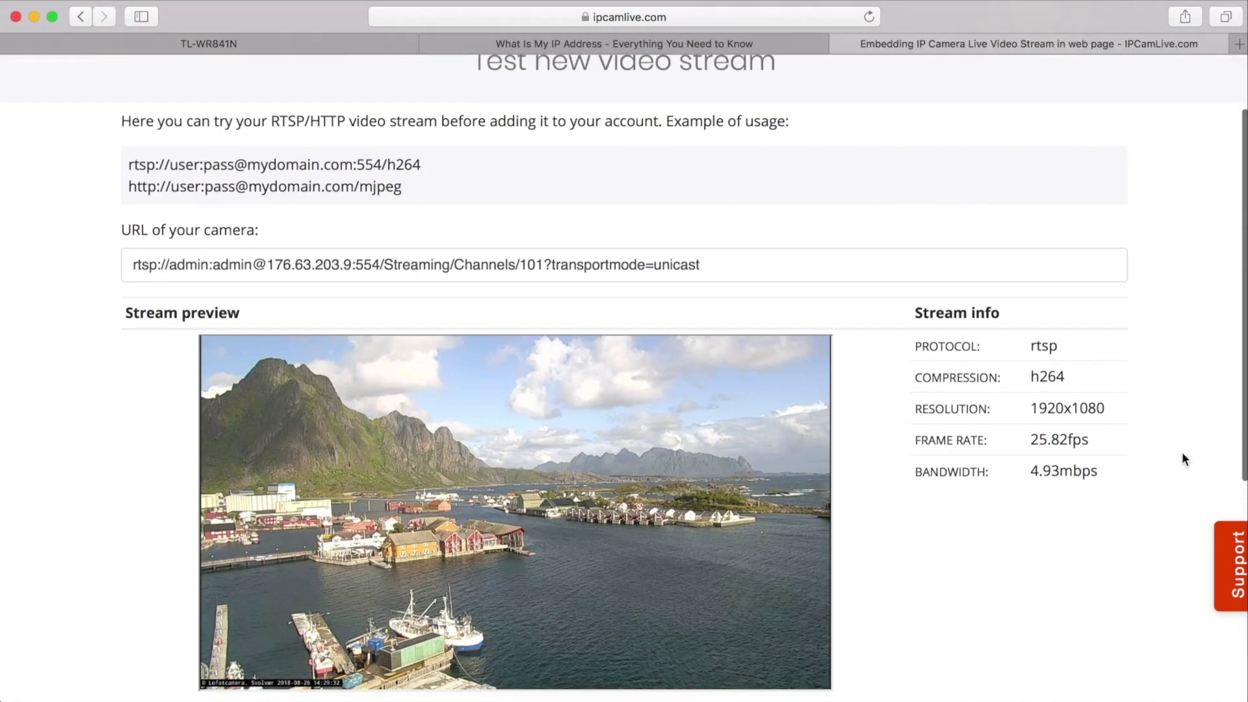
{"action": "scroll", "coordinate": [1182, 453], "scroll_direction": "down", "scroll_amount": 2}
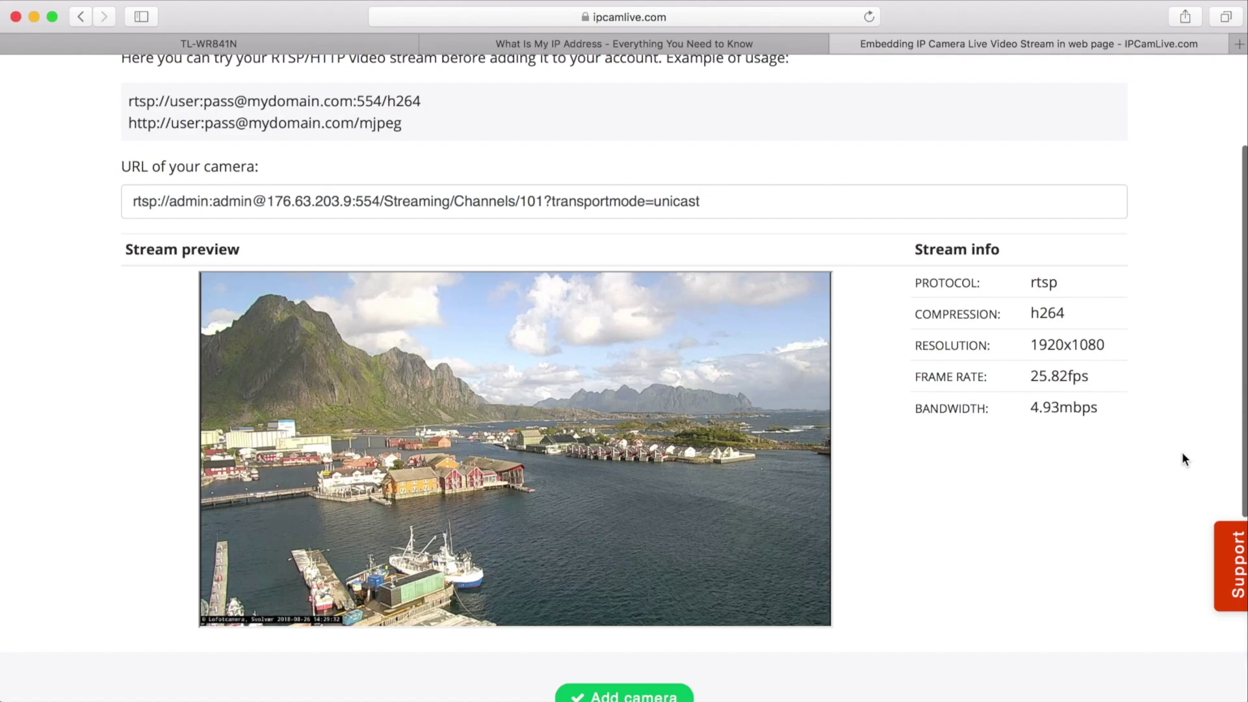
{"action": "scroll", "coordinate": [1182, 458], "scroll_direction": "down", "scroll_amount": 1}
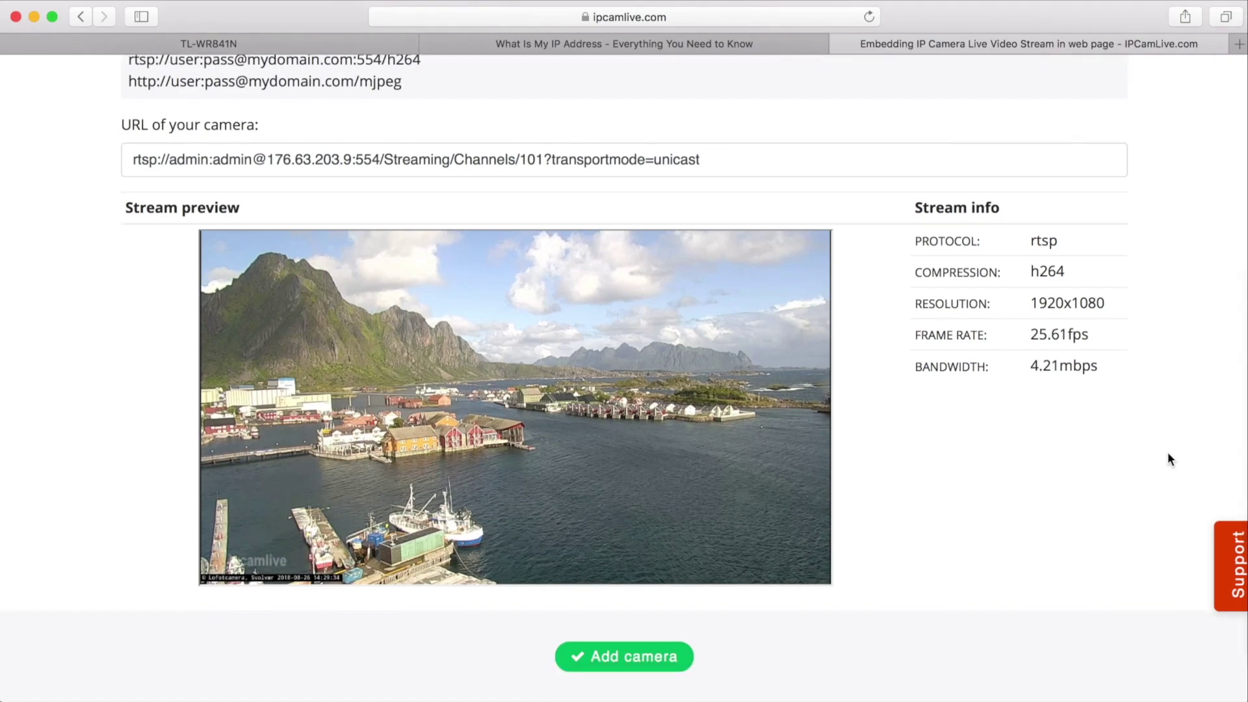
{"action": "scroll", "coordinate": [1169, 459], "scroll_direction": "down", "scroll_amount": 1}
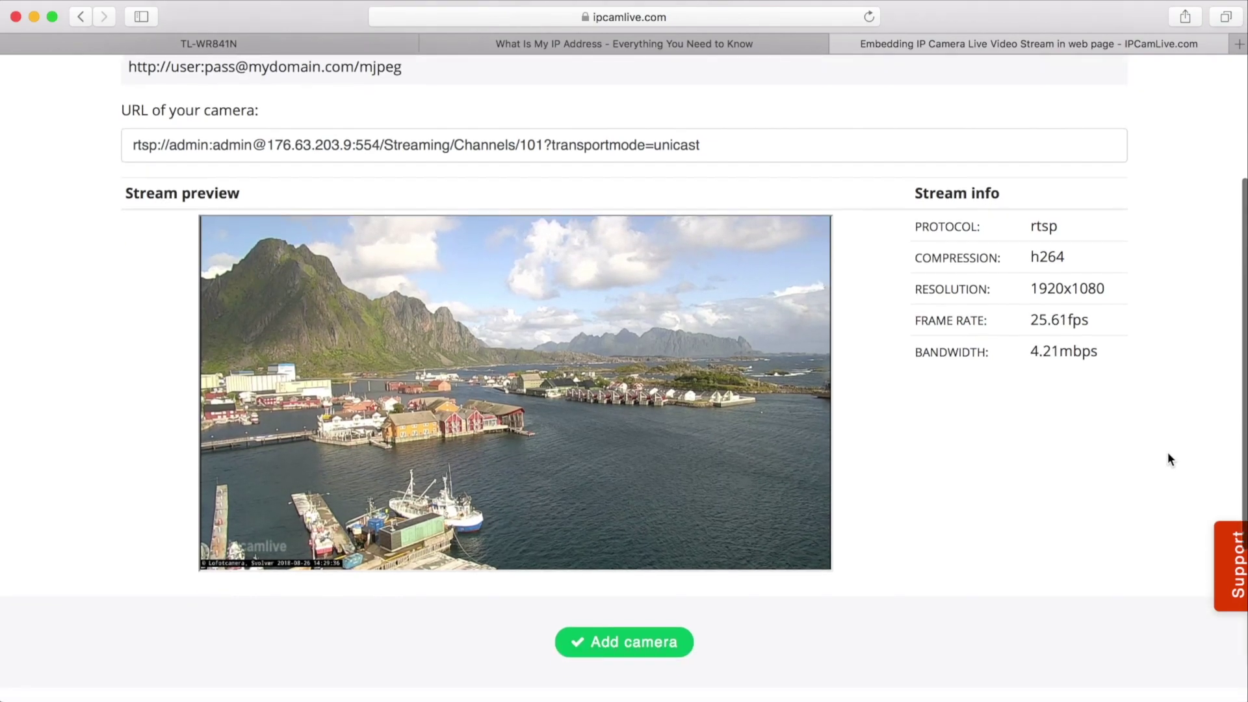
{"action": "scroll", "coordinate": [1169, 459], "scroll_direction": "down", "scroll_amount": 1}
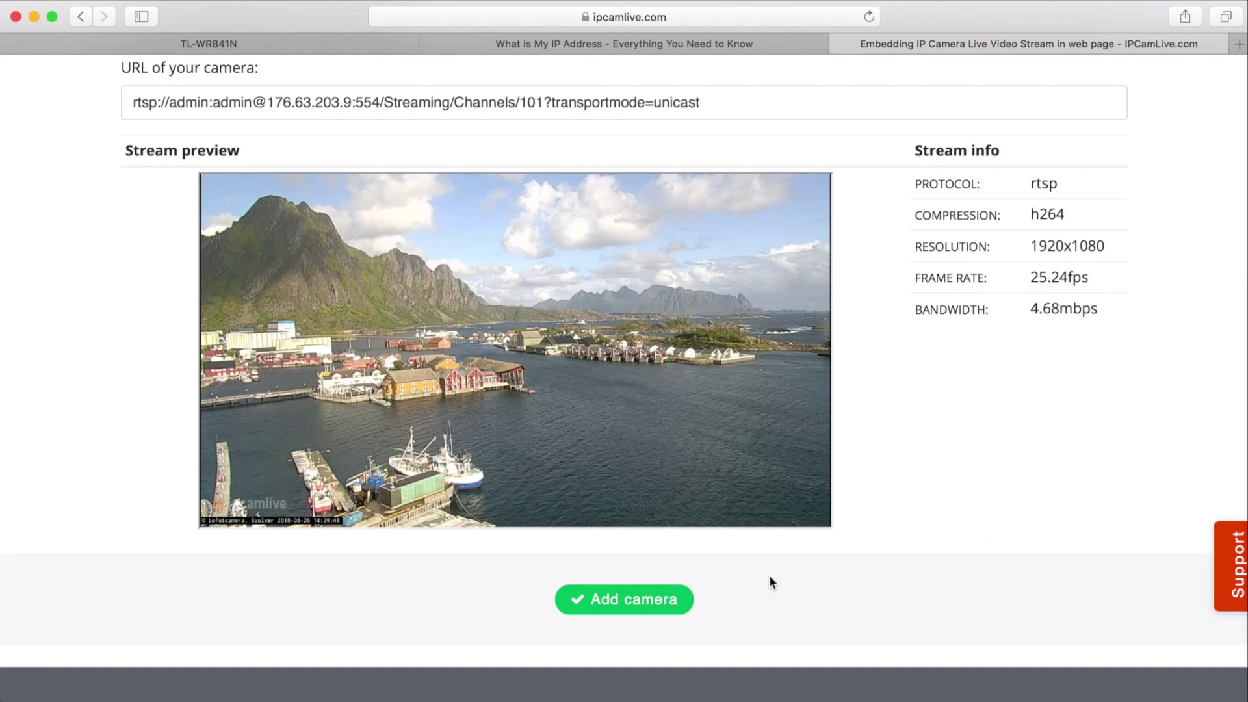
- Add the tested 176.63.203.9 camera to the account and review the service features table
{"action": "left_click", "coordinate": [659, 599]}
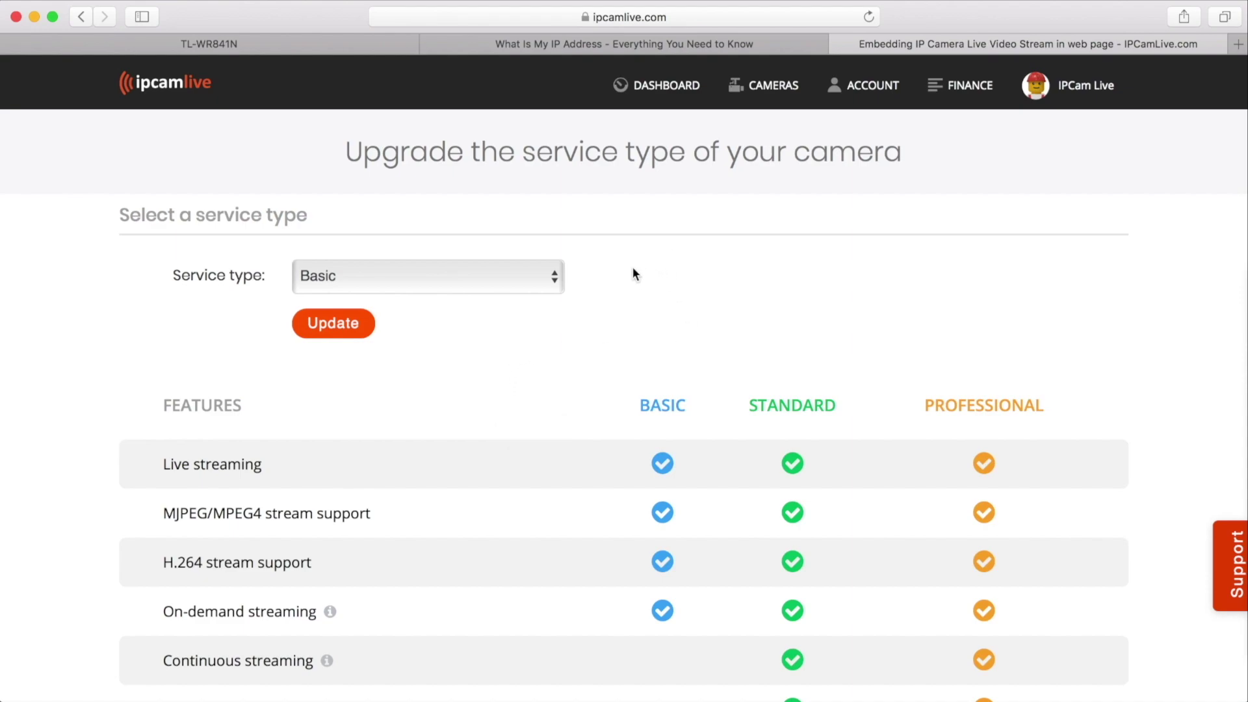
{"action": "scroll", "coordinate": [621, 273], "scroll_direction": "down", "scroll_amount": 3}
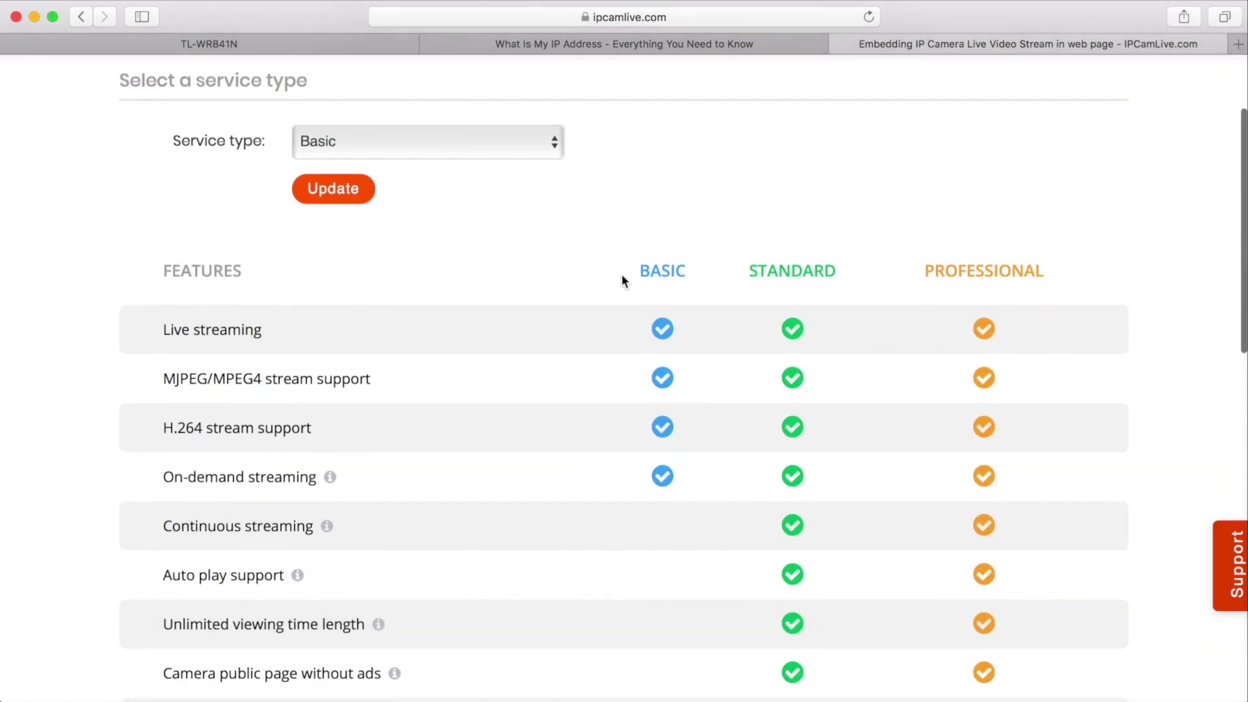
{"action": "scroll", "coordinate": [622, 274], "scroll_direction": "down", "scroll_amount": 2}
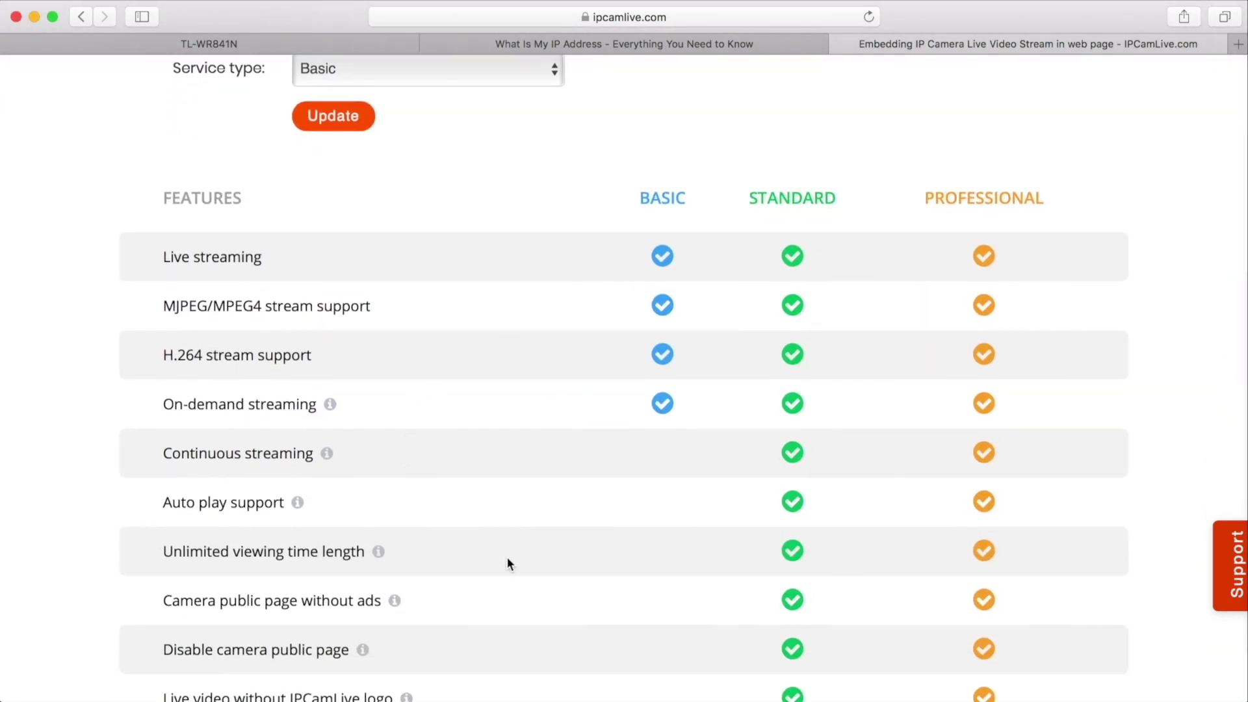
{"action": "scroll", "coordinate": [509, 564], "scroll_direction": "down", "scroll_amount": 2}
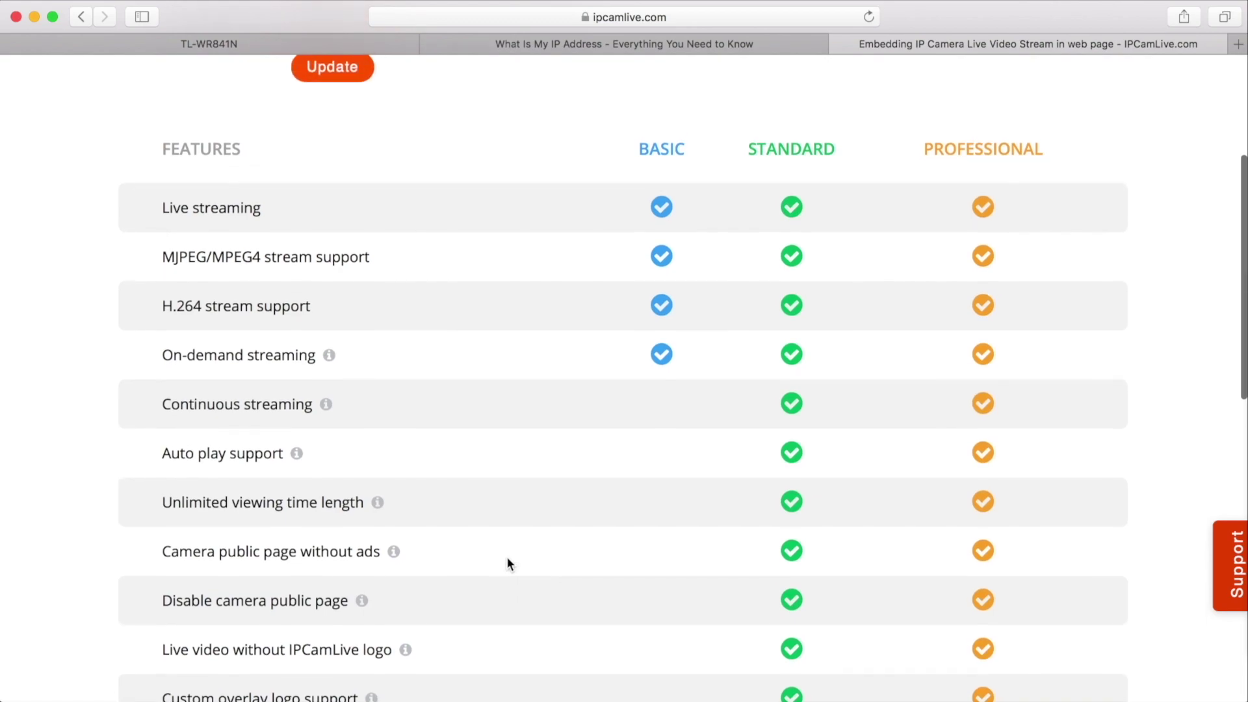
{"action": "scroll", "coordinate": [509, 563], "scroll_direction": "down", "scroll_amount": 2}
{"action": "scroll", "coordinate": [509, 563], "scroll_direction": "down", "scroll_amount": 3}
{"action": "scroll", "coordinate": [509, 563], "scroll_direction": "down", "scroll_amount": 2}
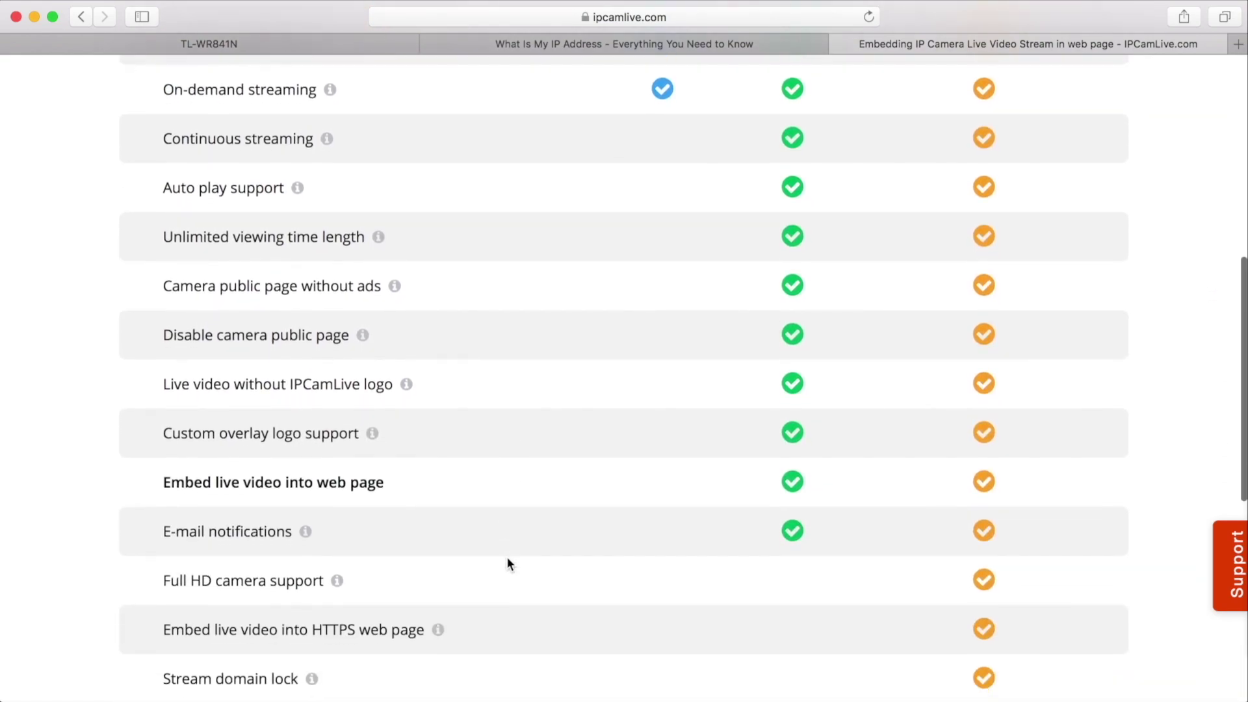
{"action": "scroll", "coordinate": [508, 559], "scroll_direction": "down", "scroll_amount": 3}
{"action": "scroll", "coordinate": [507, 559], "scroll_direction": "down", "scroll_amount": 1}
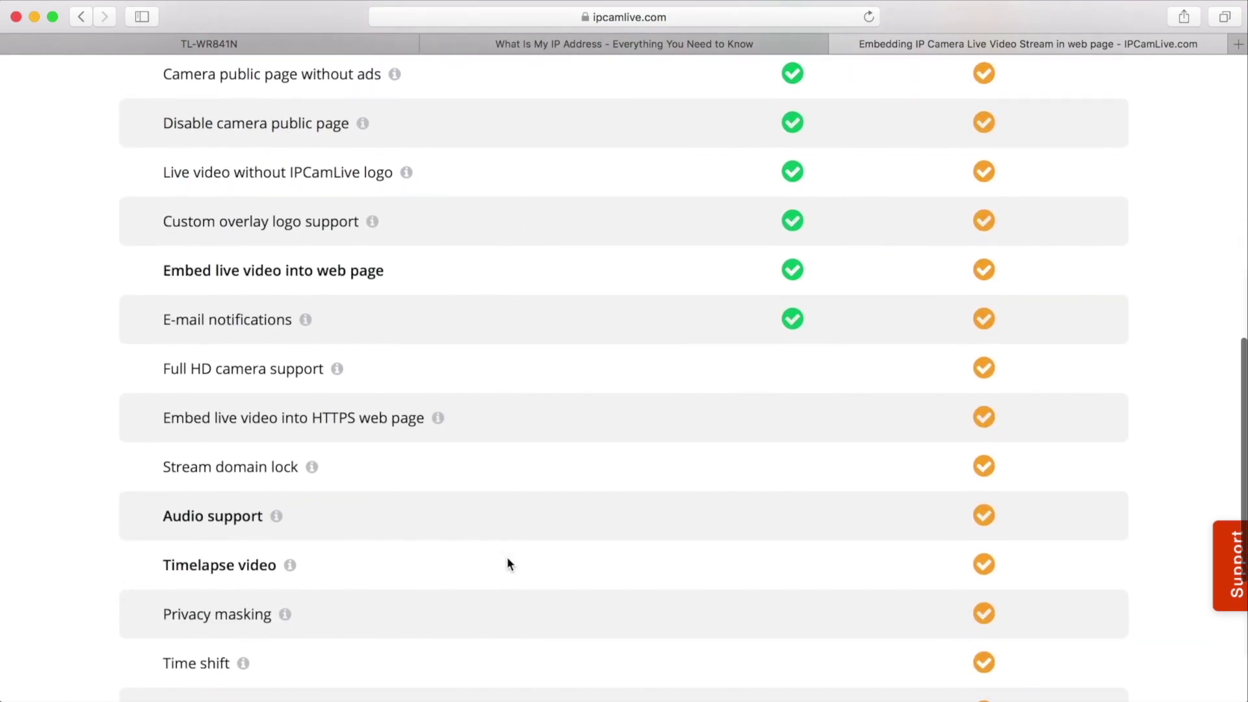
{"action": "scroll", "coordinate": [509, 563], "scroll_direction": "down", "scroll_amount": 2}
{"action": "scroll", "coordinate": [509, 563], "scroll_direction": "down", "scroll_amount": 1}
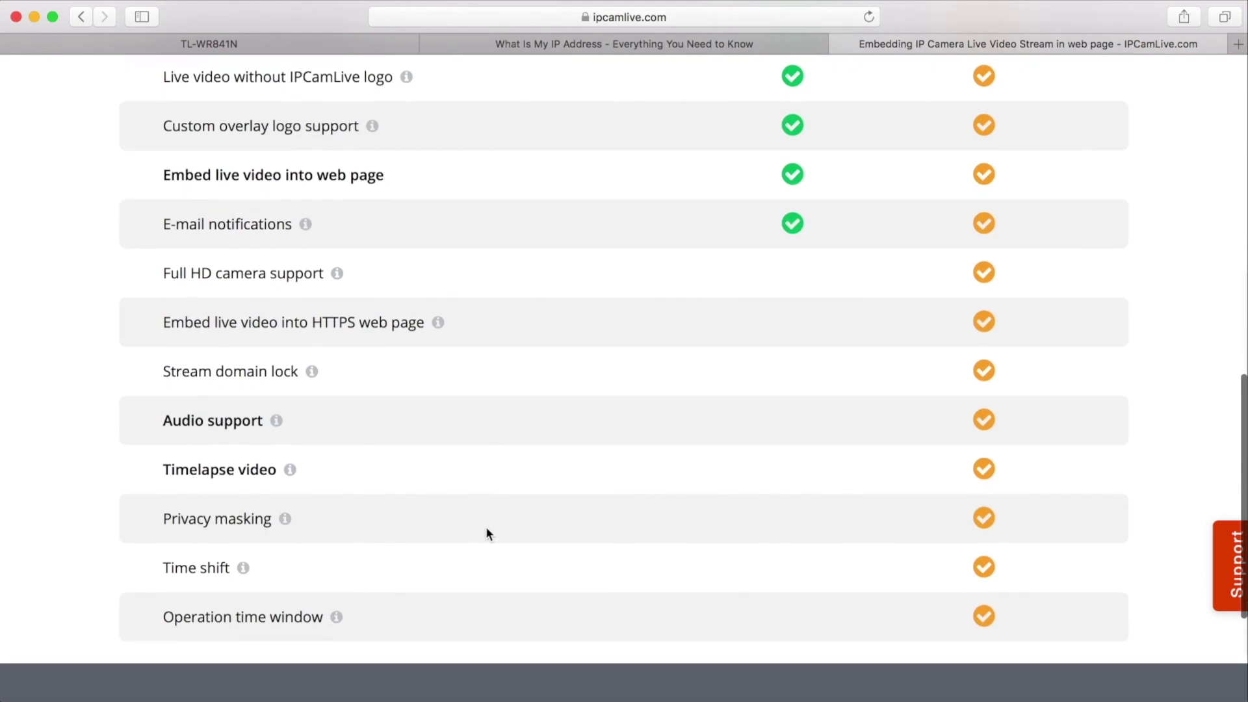
{"action": "scroll", "coordinate": [489, 528], "scroll_direction": "up", "scroll_amount": 10}
{"action": "scroll", "coordinate": [489, 528], "scroll_direction": "up", "scroll_amount": 5}
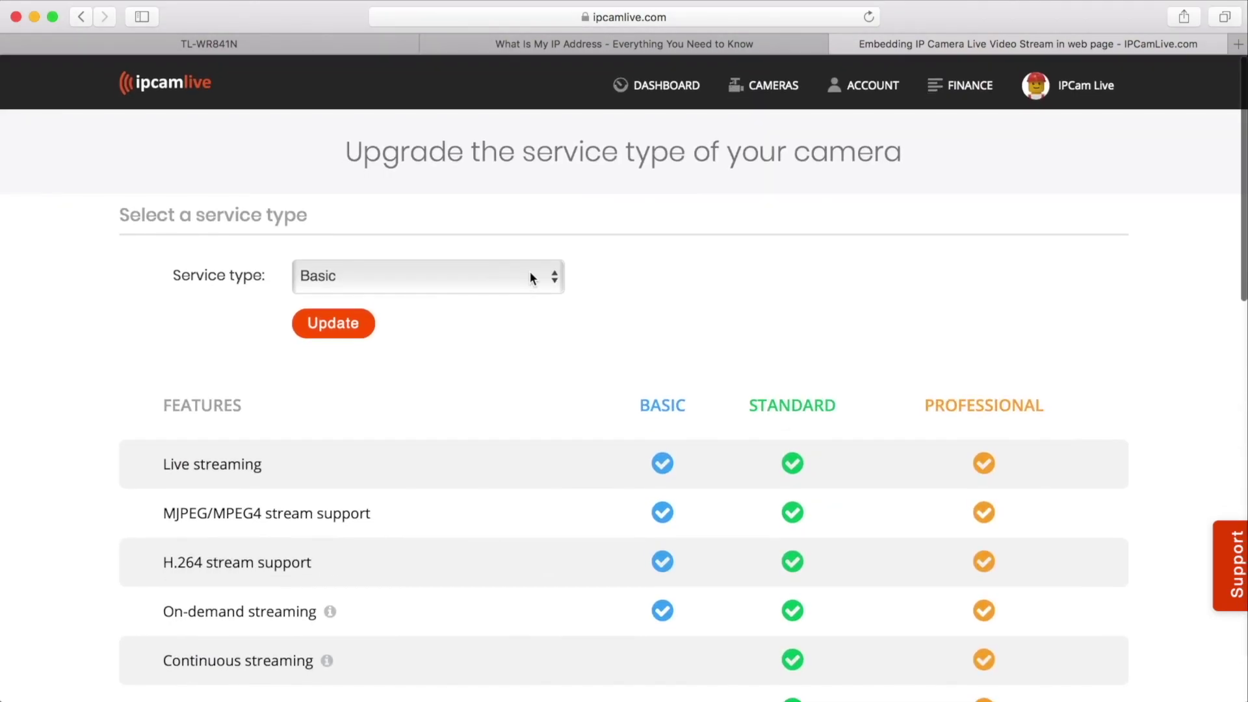
- Upgrade the camera's service type from Basic to Standard
{"action": "left_click", "coordinate": [529, 275]}
{"action": "left_click", "coordinate": [486, 315]}
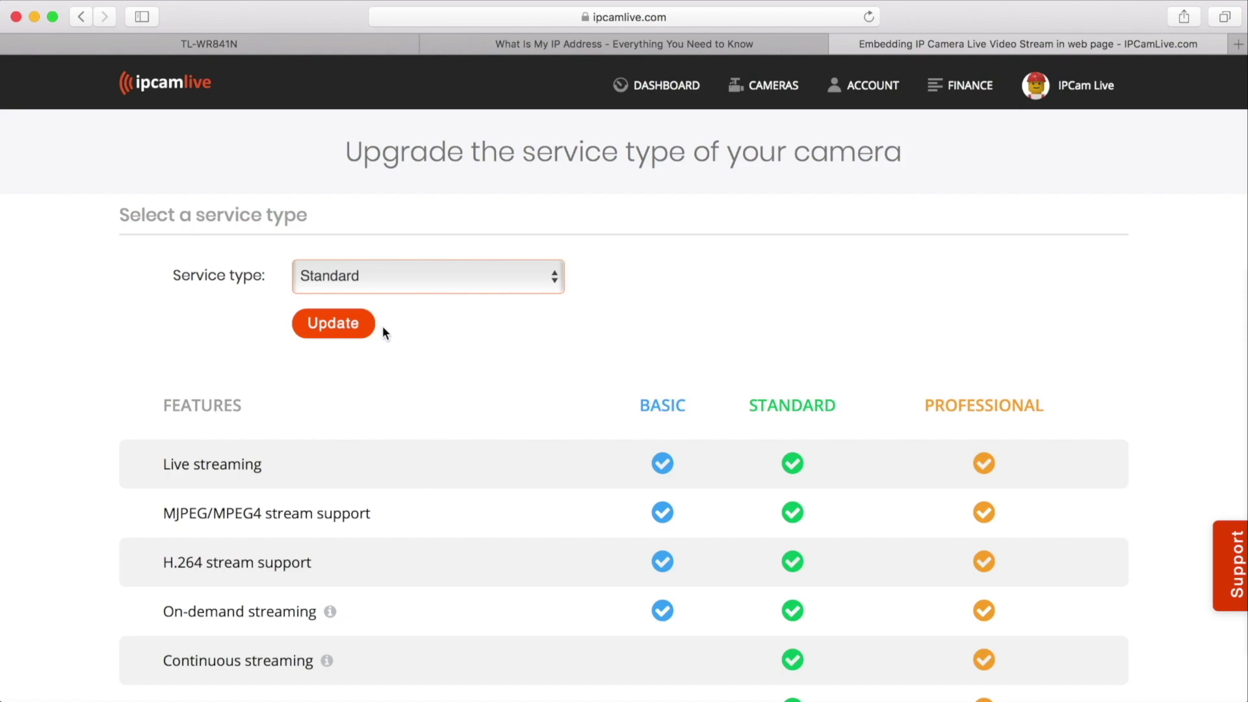
{"action": "left_click", "coordinate": [349, 328]}
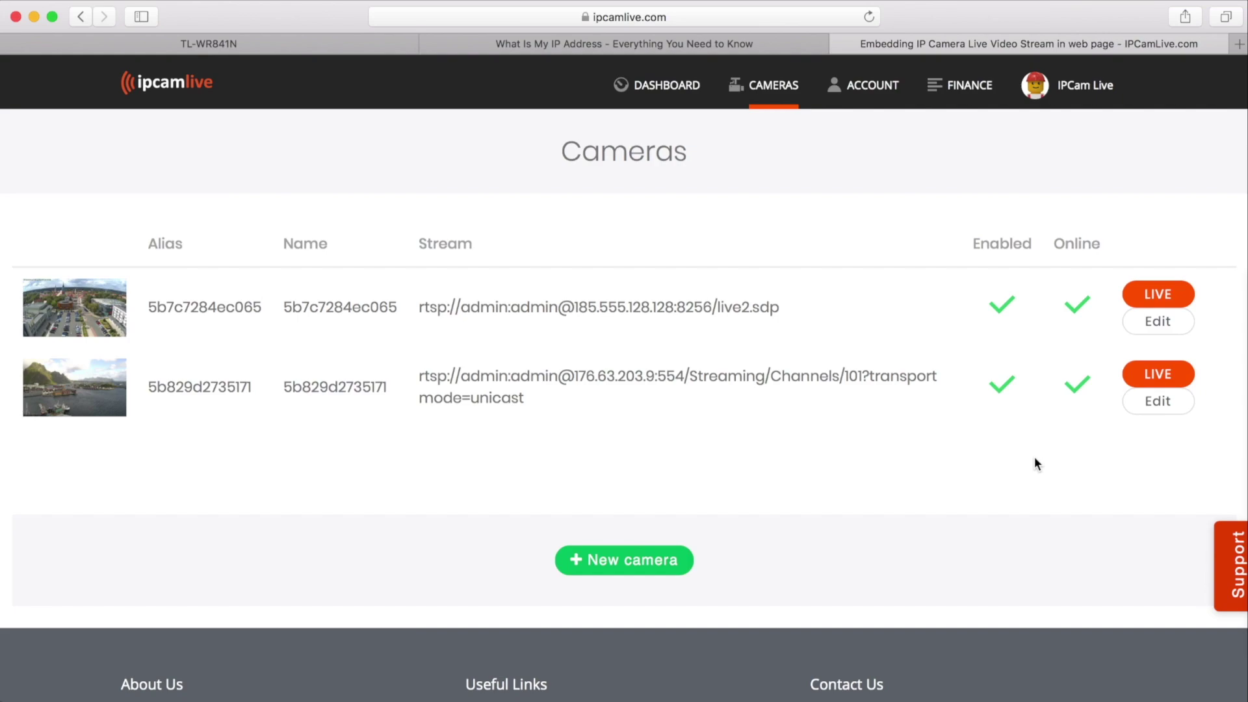
- Open the new camera's live view and watch its feed
{"action": "left_click", "coordinate": [1174, 372]}
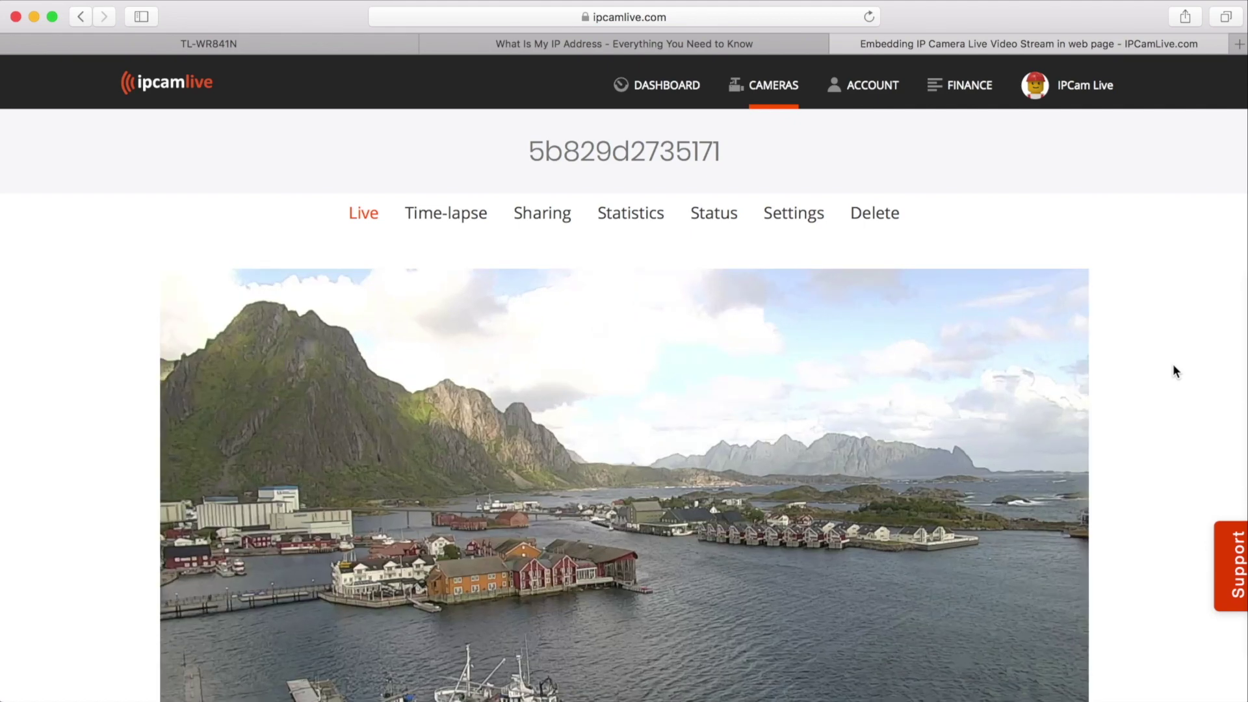
{"action": "scroll", "coordinate": [1174, 366], "scroll_direction": "down", "scroll_amount": 4}
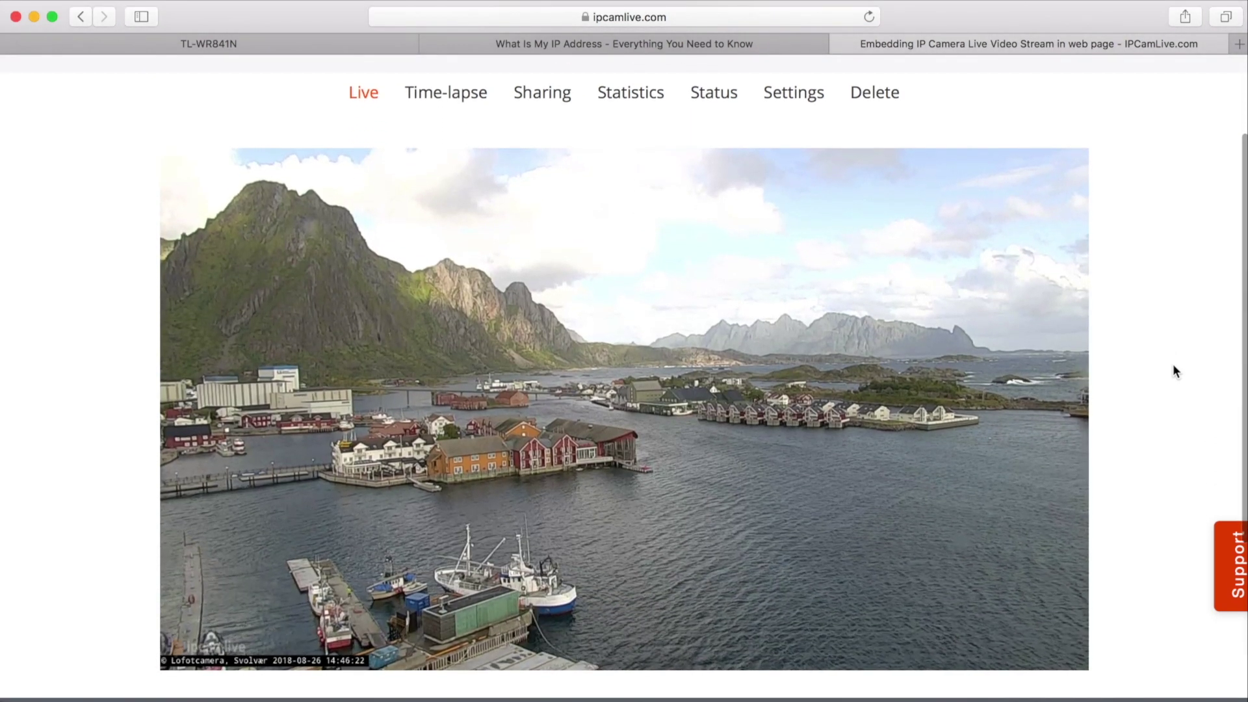
{"action": "scroll", "coordinate": [1173, 365], "scroll_direction": "down", "scroll_amount": 1}
{"action": "scroll", "coordinate": [1173, 371], "scroll_direction": "down", "scroll_amount": 1}
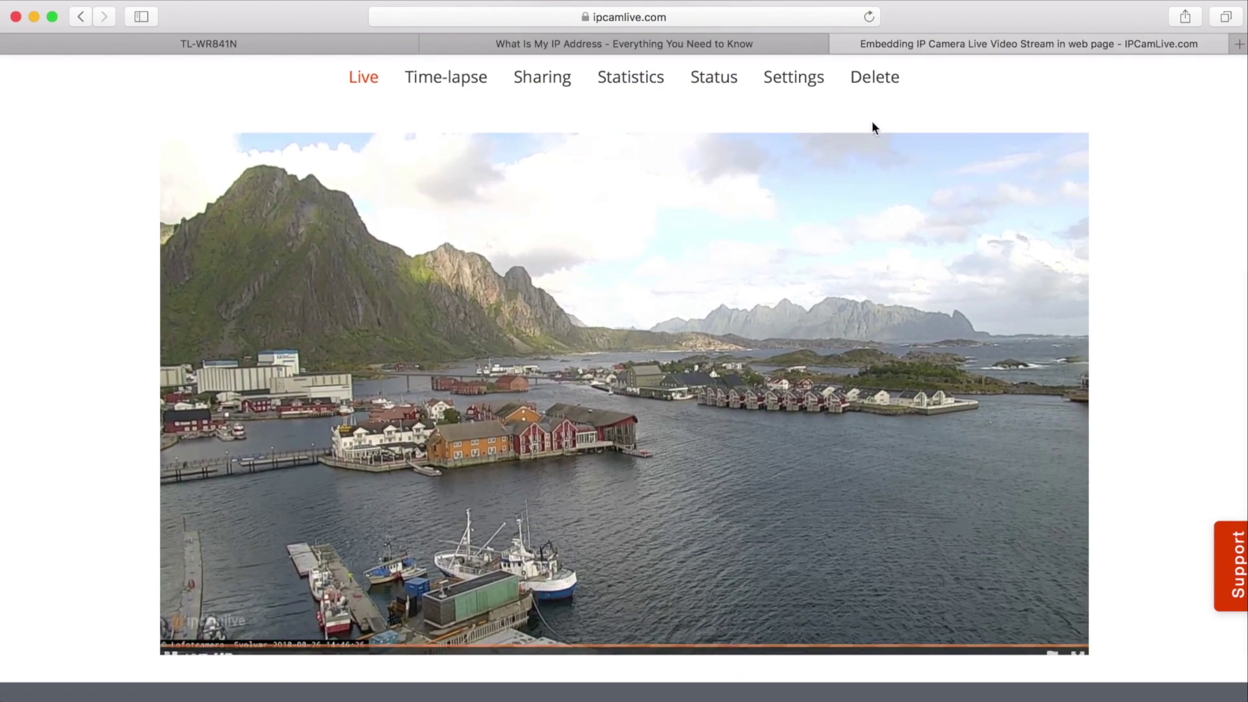
- Confirm the camera's settings show the Standard service type, then view its Sharing page
{"action": "left_click", "coordinate": [810, 85]}
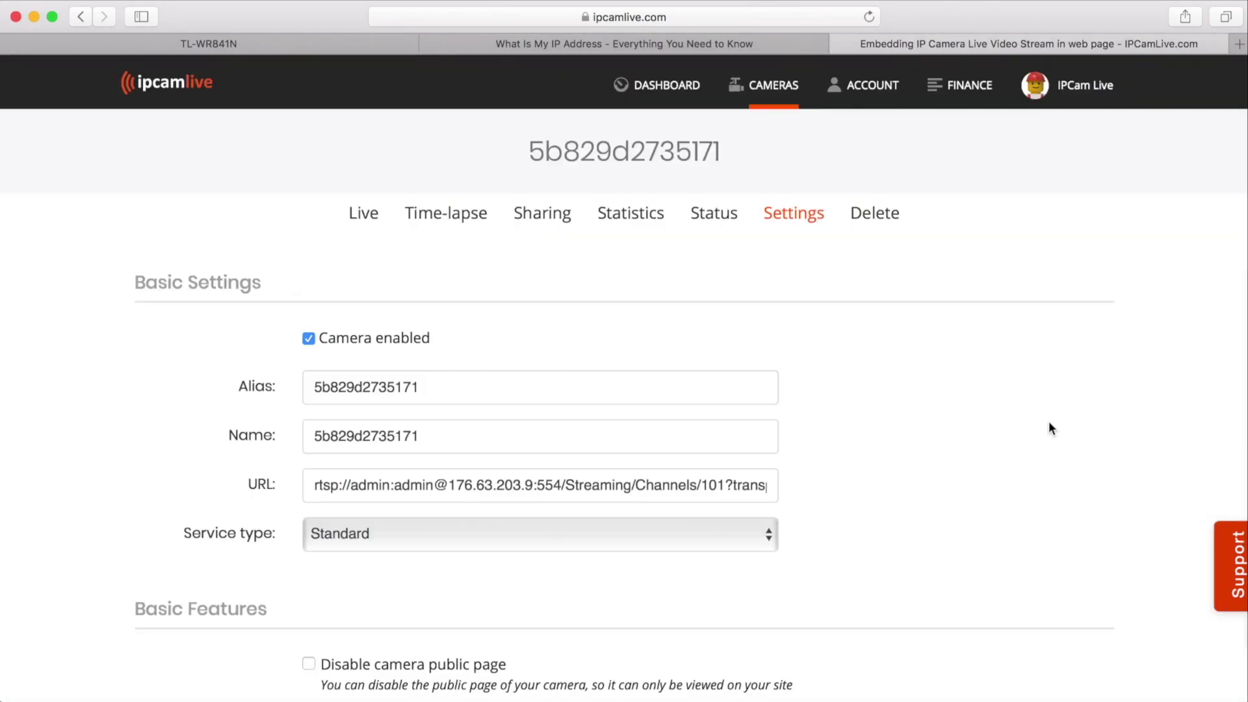
{"action": "scroll", "coordinate": [1052, 429], "scroll_direction": "down", "scroll_amount": 3}
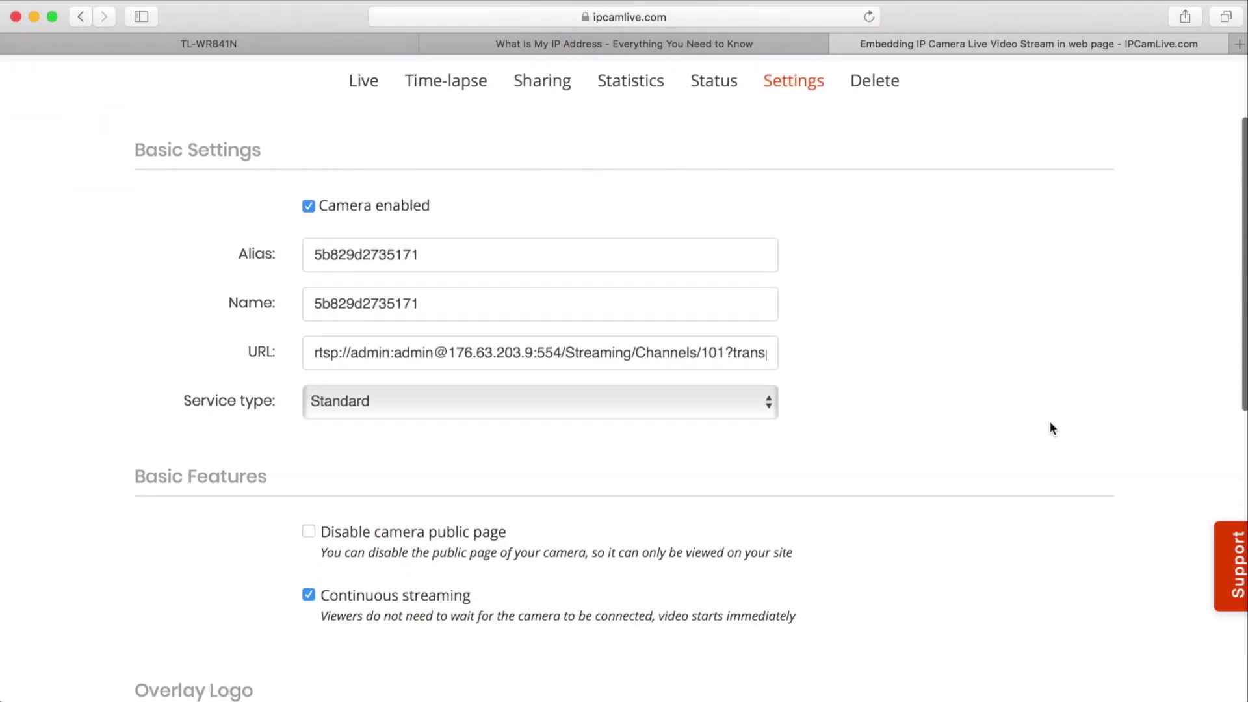
{"action": "scroll", "coordinate": [1052, 429], "scroll_direction": "down", "scroll_amount": 7}
{"action": "scroll", "coordinate": [1052, 430], "scroll_direction": "up", "scroll_amount": 2}
{"action": "scroll", "coordinate": [1052, 429], "scroll_direction": "up", "scroll_amount": 8}
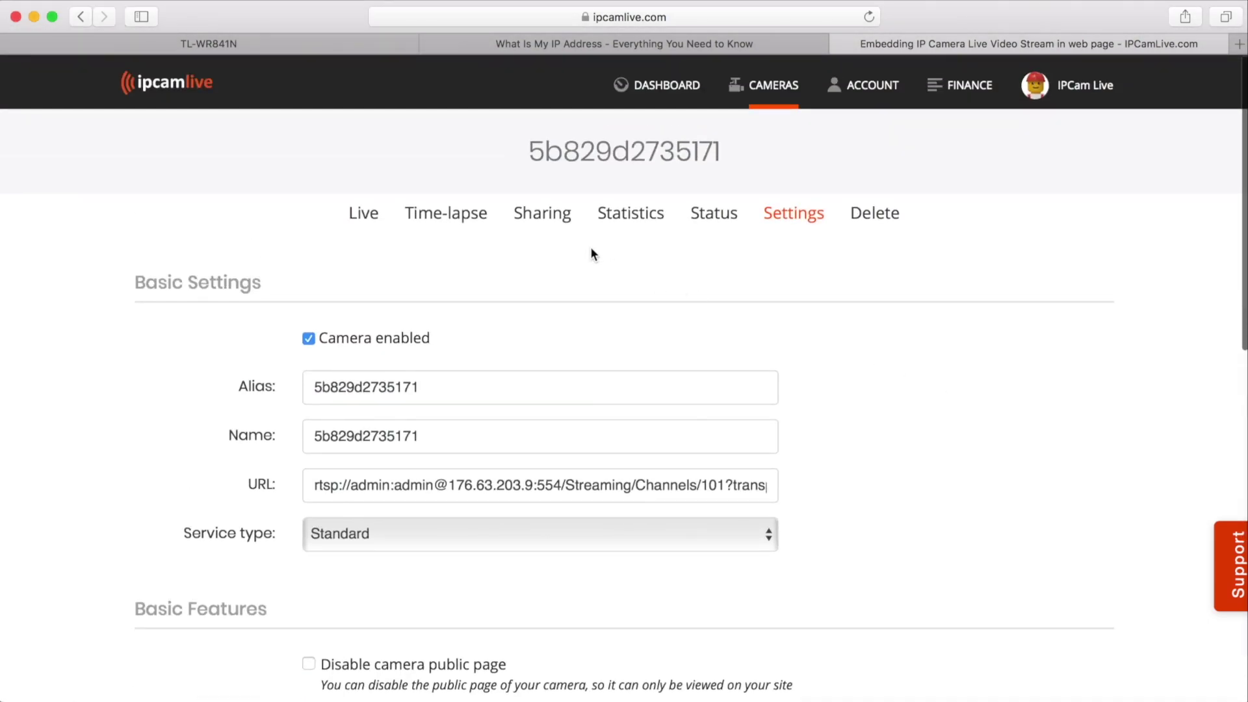
{"action": "left_click", "coordinate": [561, 215]}
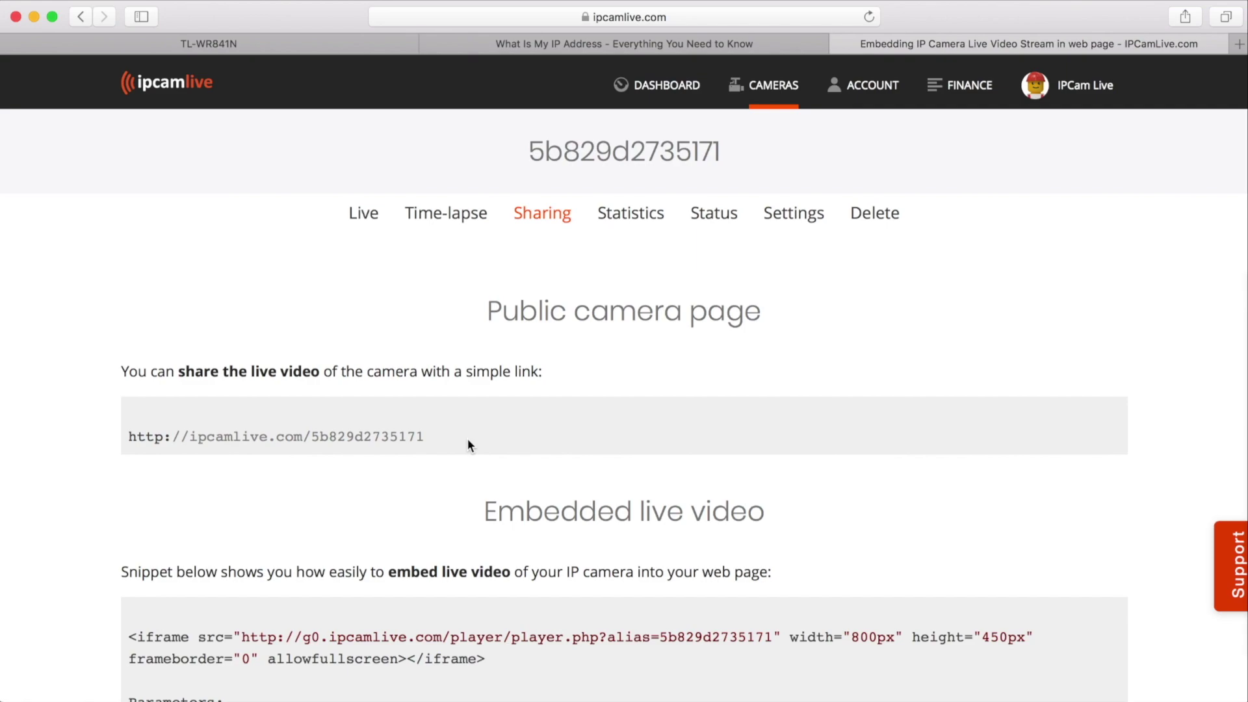
- Select the public camera page link and close the extra public-page tab
{"action": "left_click_drag", "start_coordinate": [468, 445], "coordinate": [128, 445]}
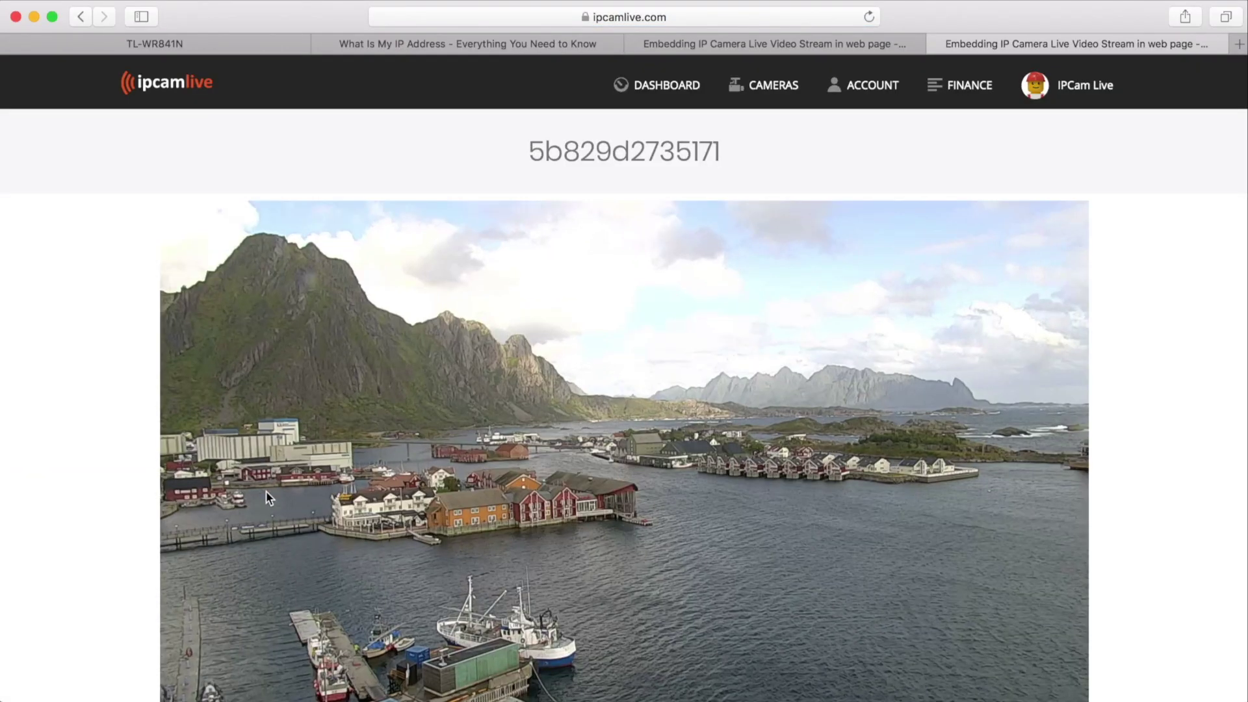
{"action": "scroll", "coordinate": [1083, 506], "scroll_direction": "down", "scroll_amount": 3}
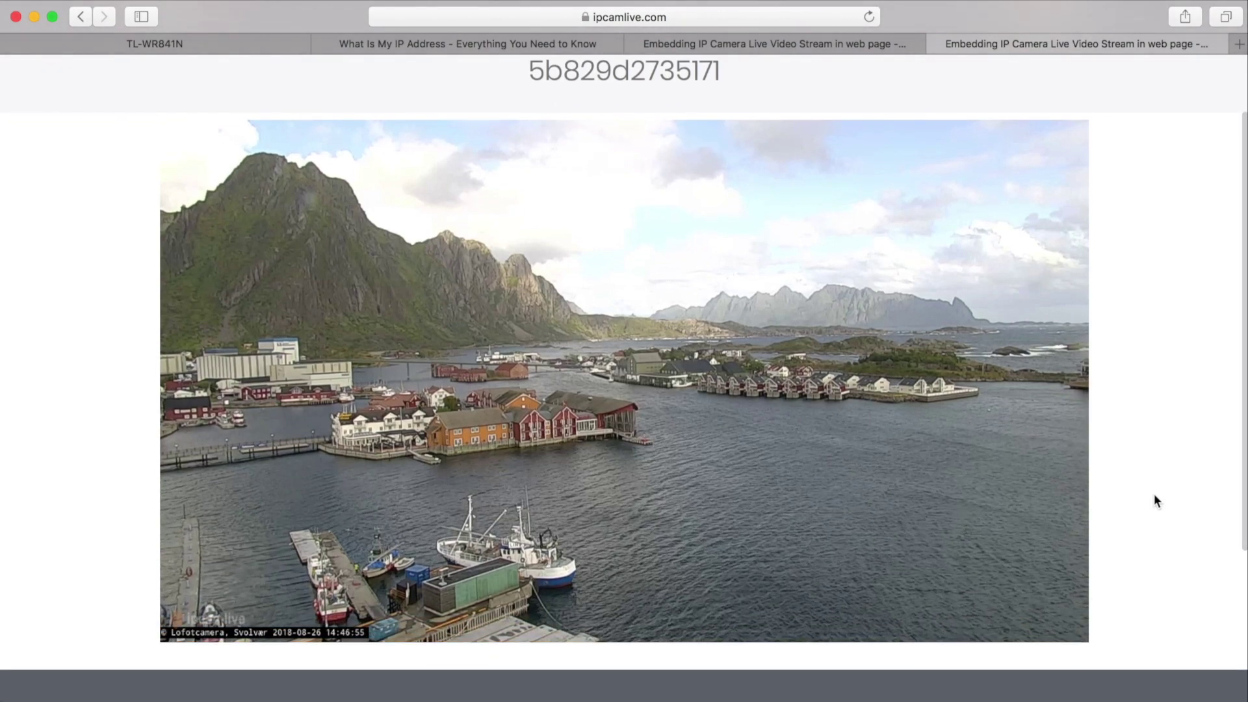
{"action": "scroll", "coordinate": [1153, 494], "scroll_direction": "up", "scroll_amount": 1}
{"action": "scroll", "coordinate": [1155, 500], "scroll_direction": "up", "scroll_amount": 2}
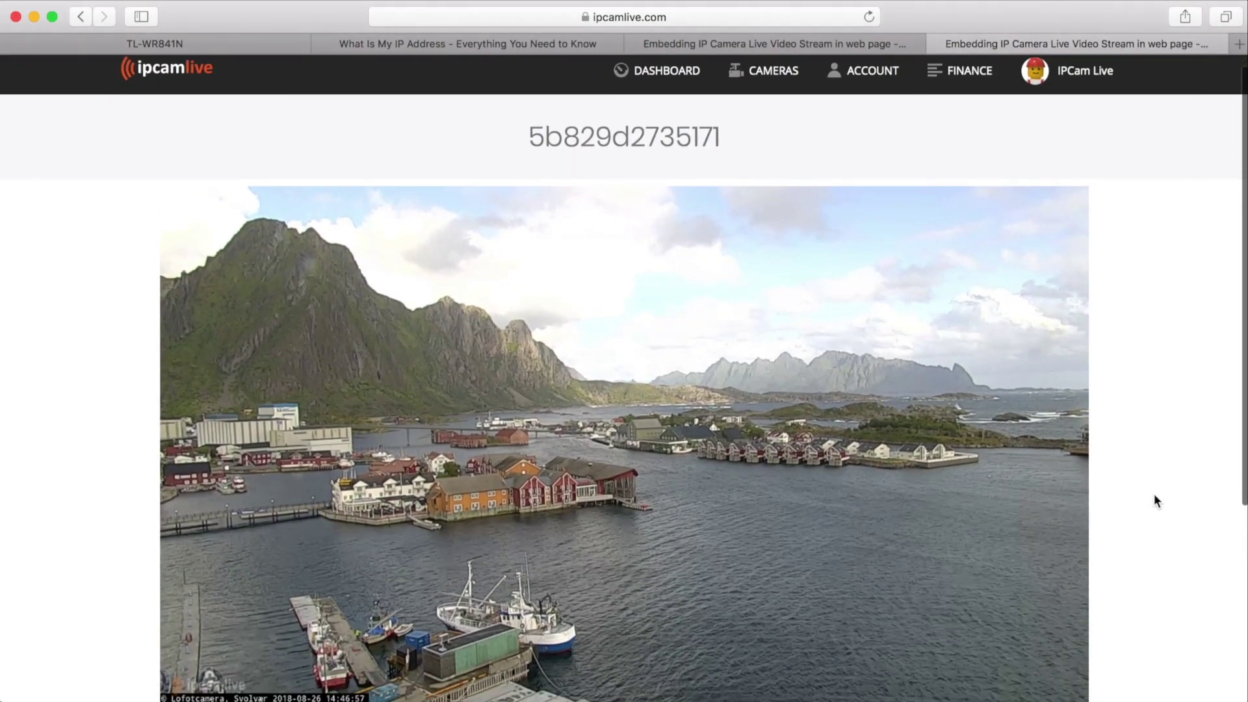
{"action": "scroll", "coordinate": [1155, 499], "scroll_direction": "down", "scroll_amount": 3}
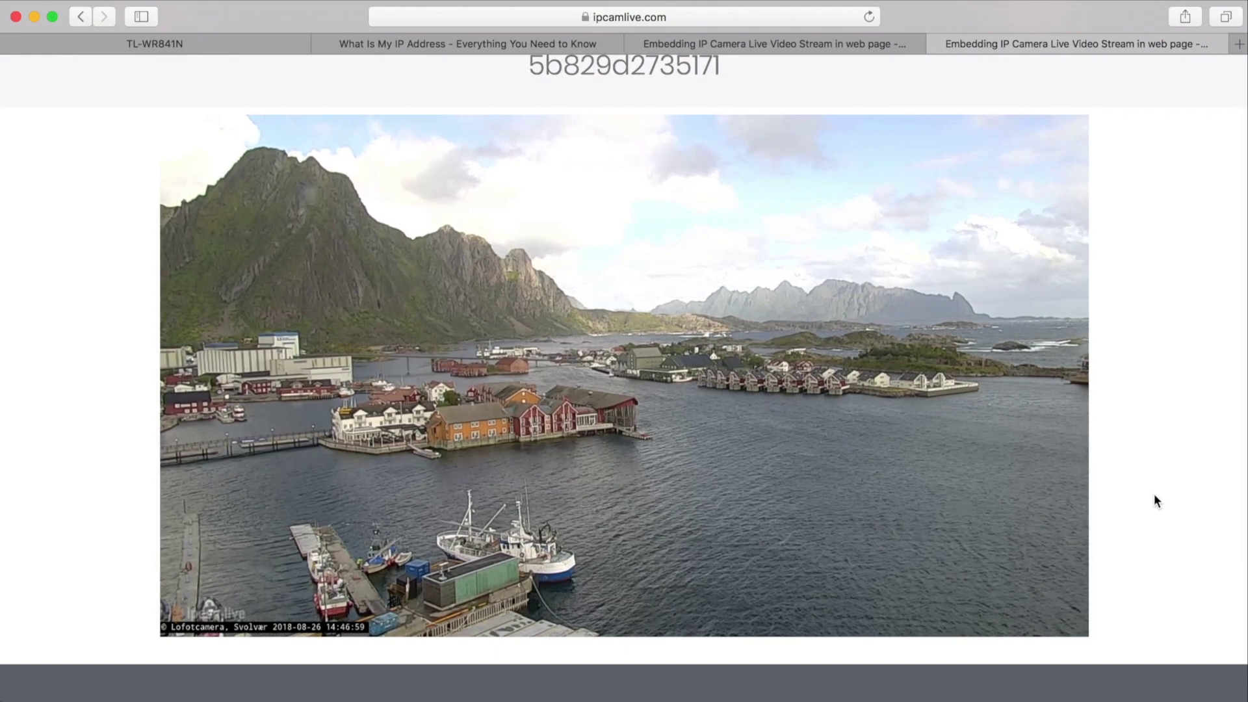
{"action": "scroll", "coordinate": [1154, 493], "scroll_direction": "up", "scroll_amount": 2}
{"action": "left_click", "coordinate": [933, 43]}
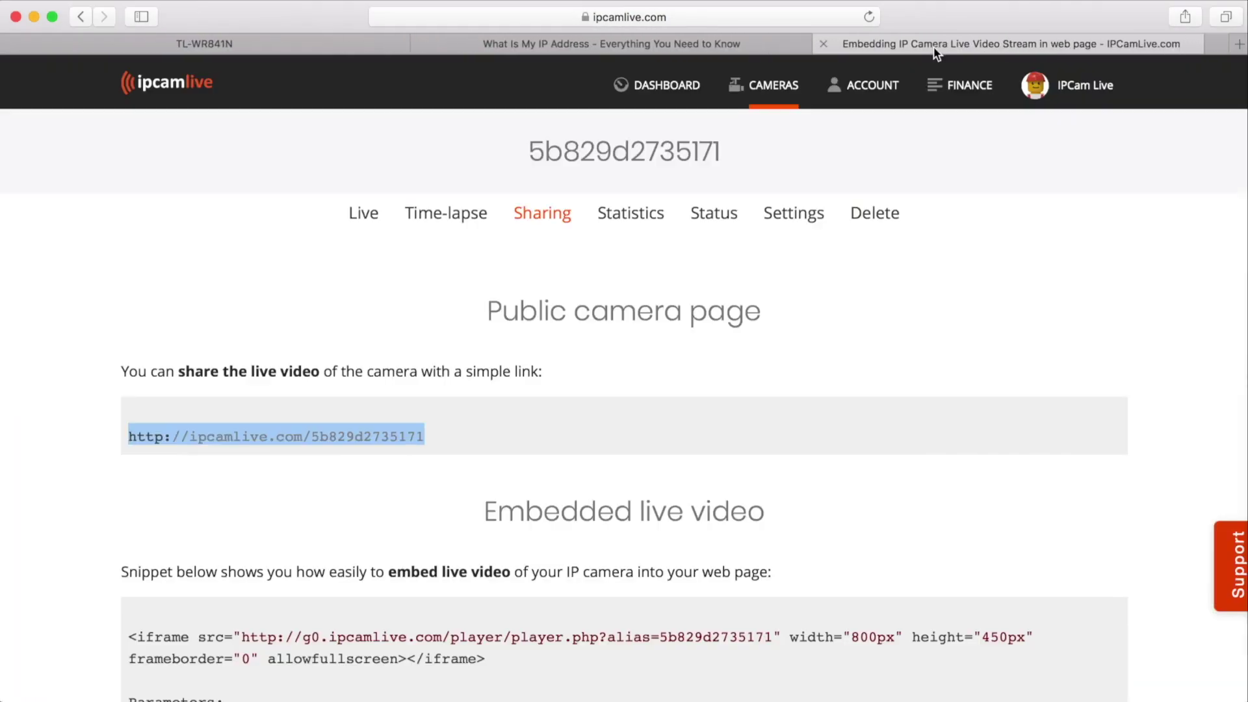
- Select the iframe embed snippet and return to the camera's Live page
{"action": "scroll", "coordinate": [837, 281], "scroll_direction": "down", "scroll_amount": 2}
{"action": "scroll", "coordinate": [837, 281], "scroll_direction": "down", "scroll_amount": 2}
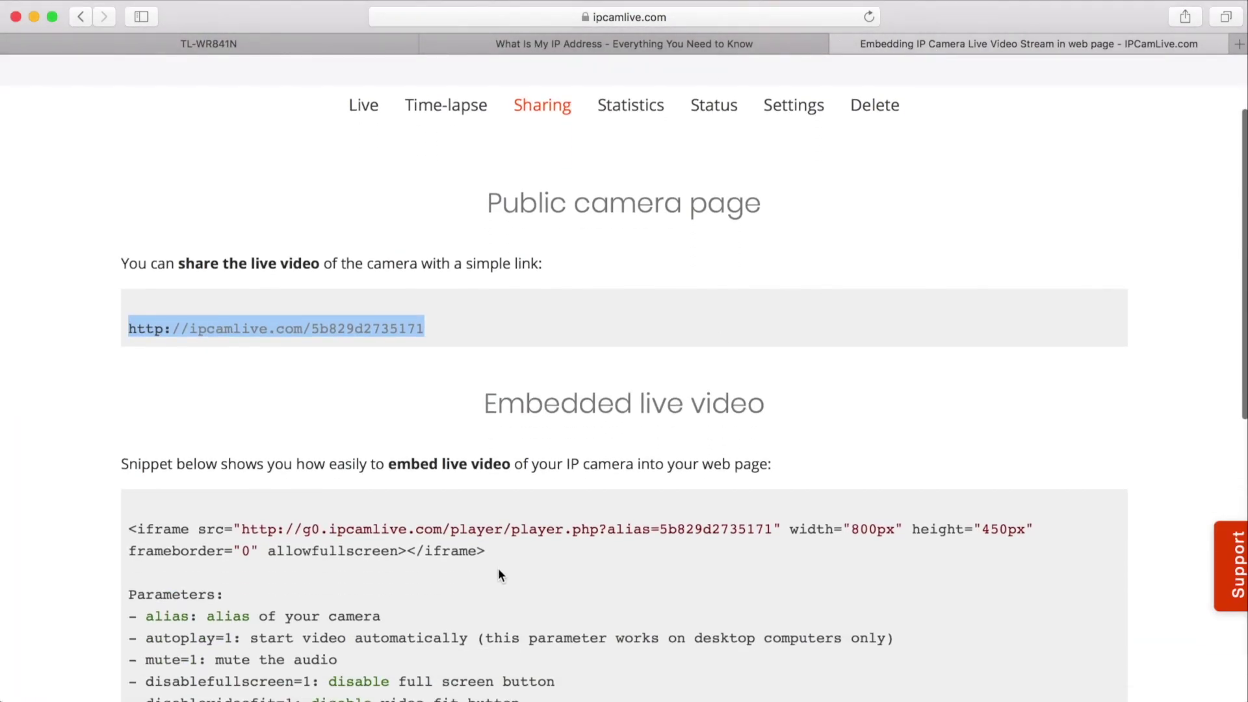
{"action": "left_click_drag", "start_coordinate": [486, 551], "coordinate": [134, 528]}
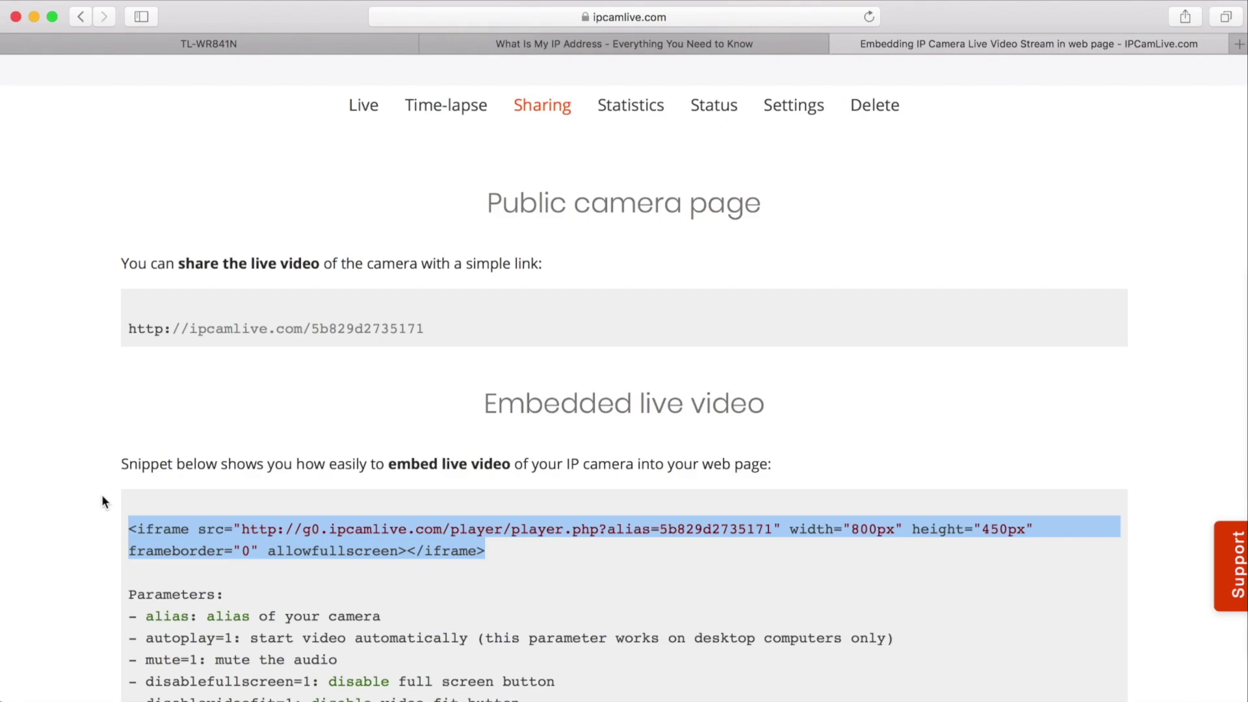
{"action": "scroll", "coordinate": [101, 501], "scroll_direction": "up", "scroll_amount": 1}
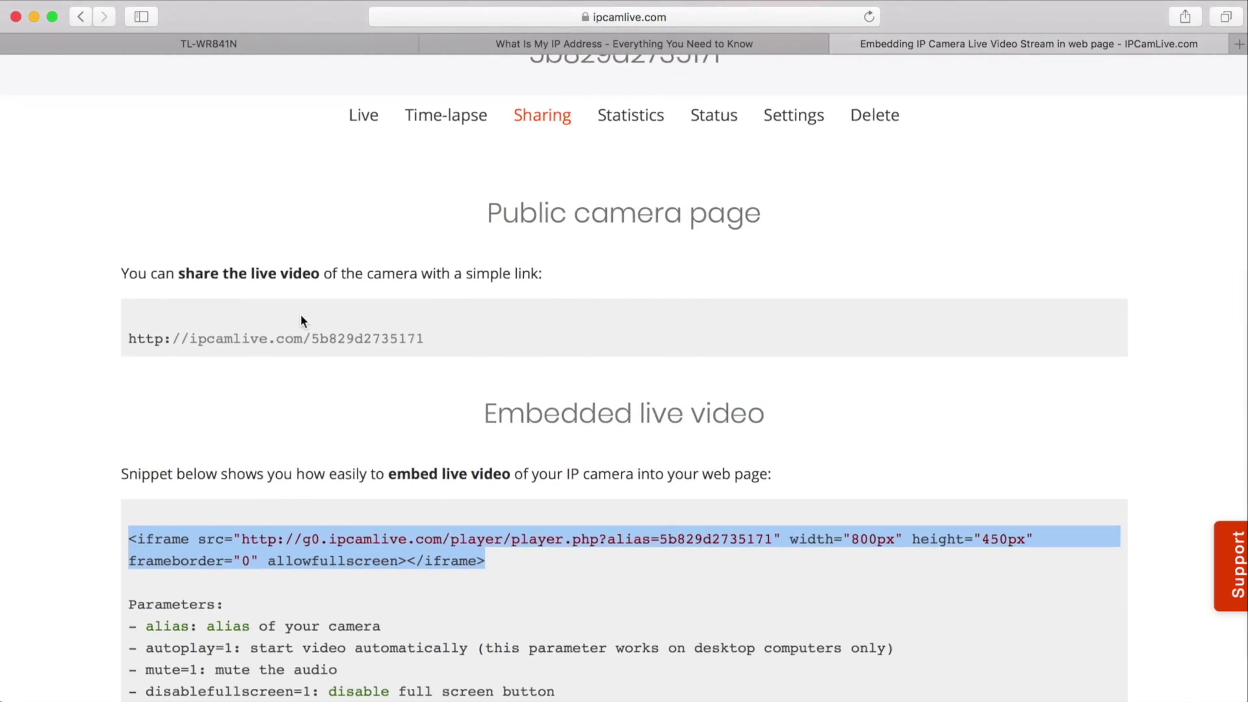
{"action": "left_click", "coordinate": [355, 129]}
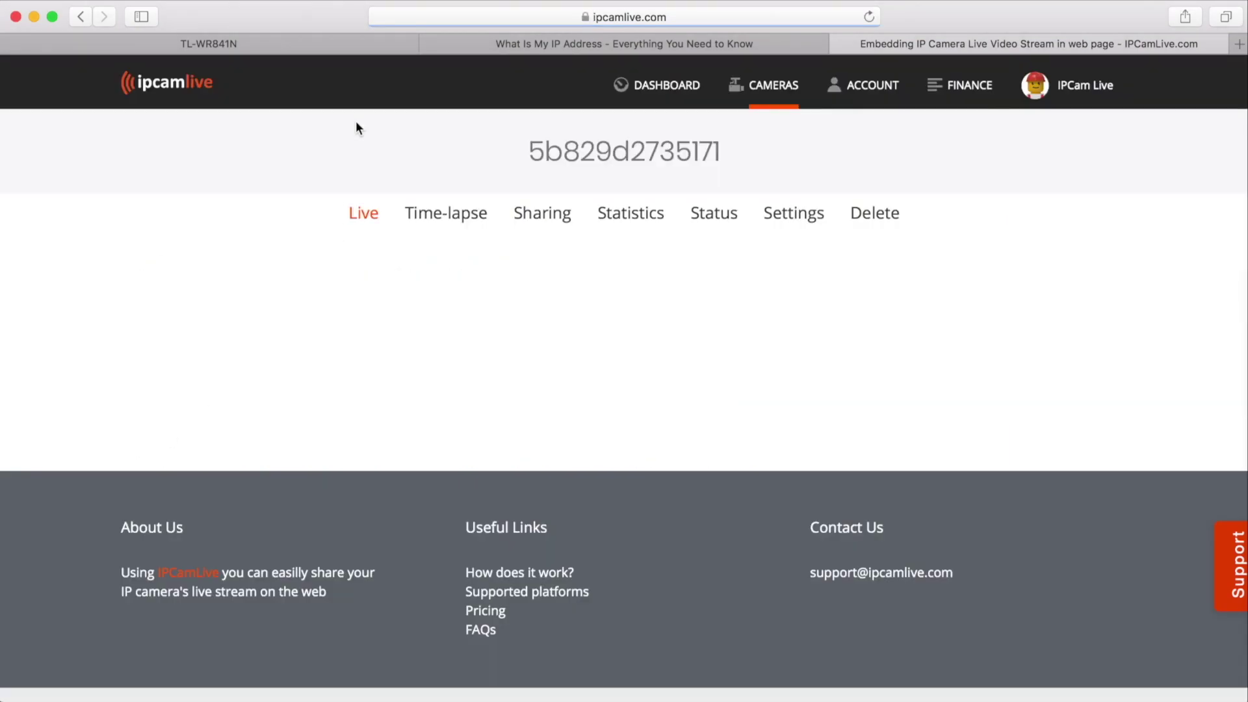